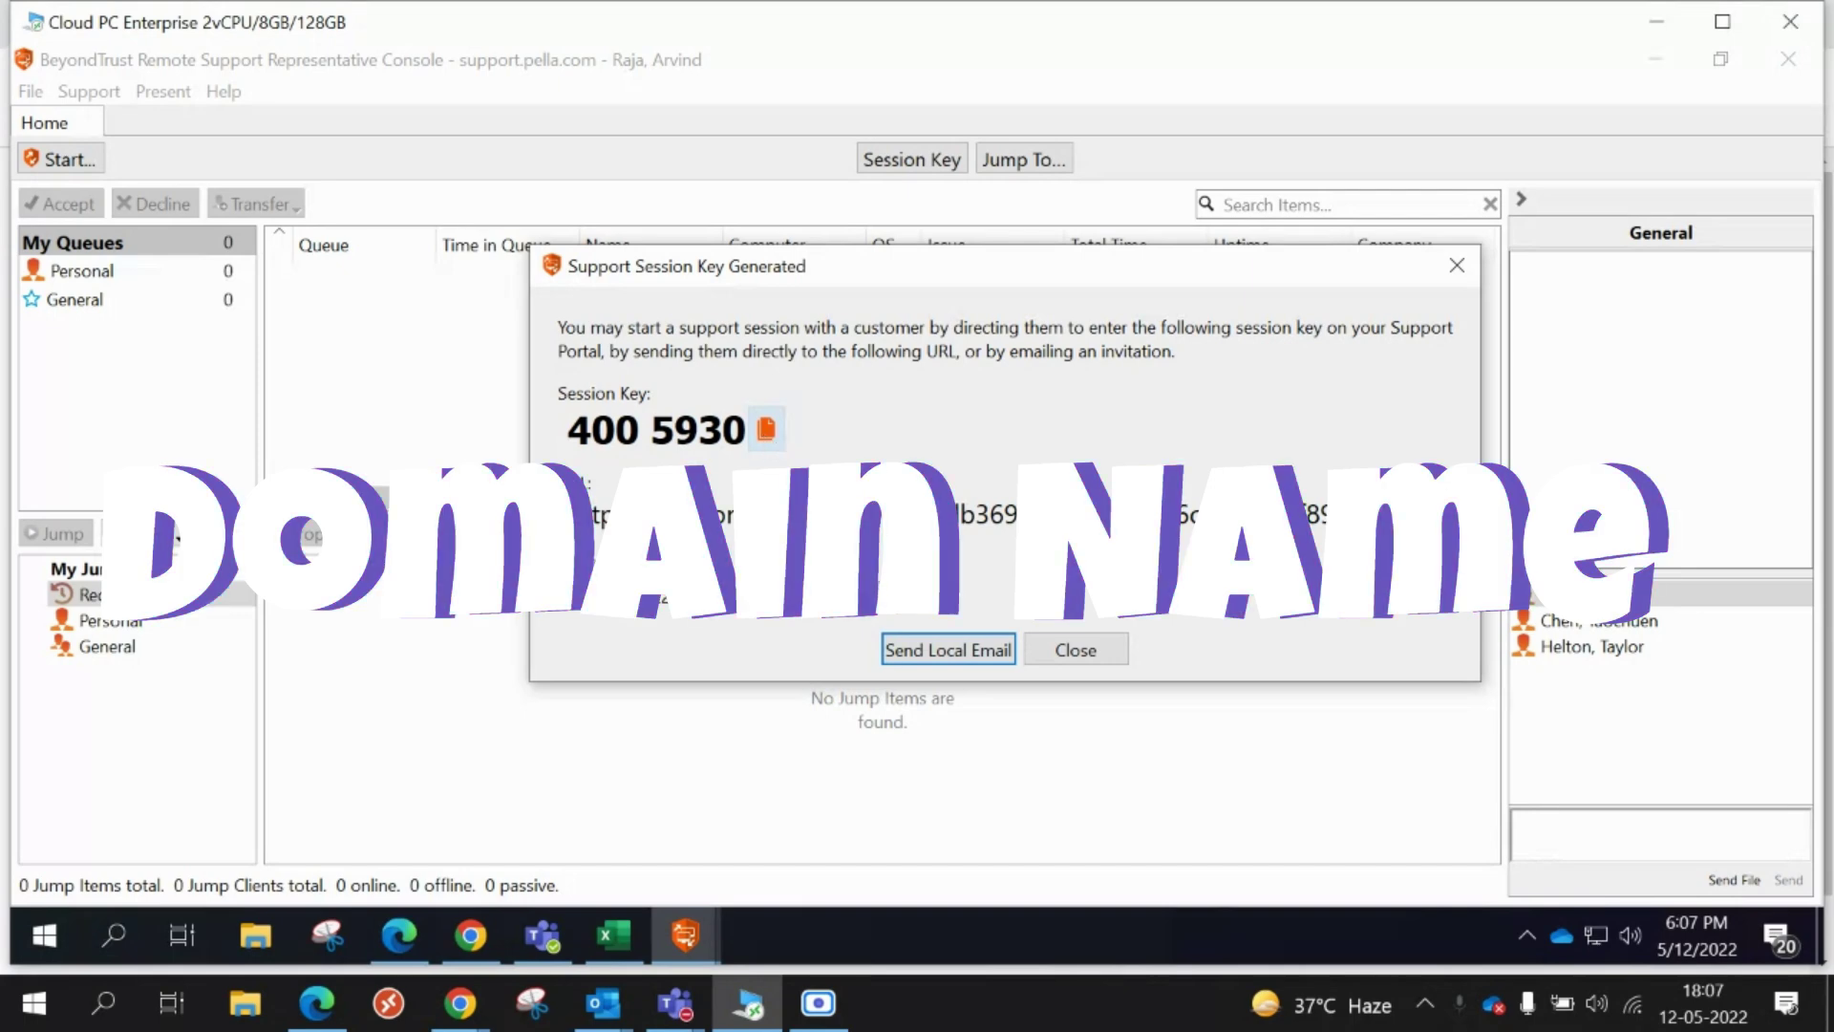
# - Close the Support Session Key Generated notice and select the new customer session in the Personal queue
pyautogui.click(1077, 653)
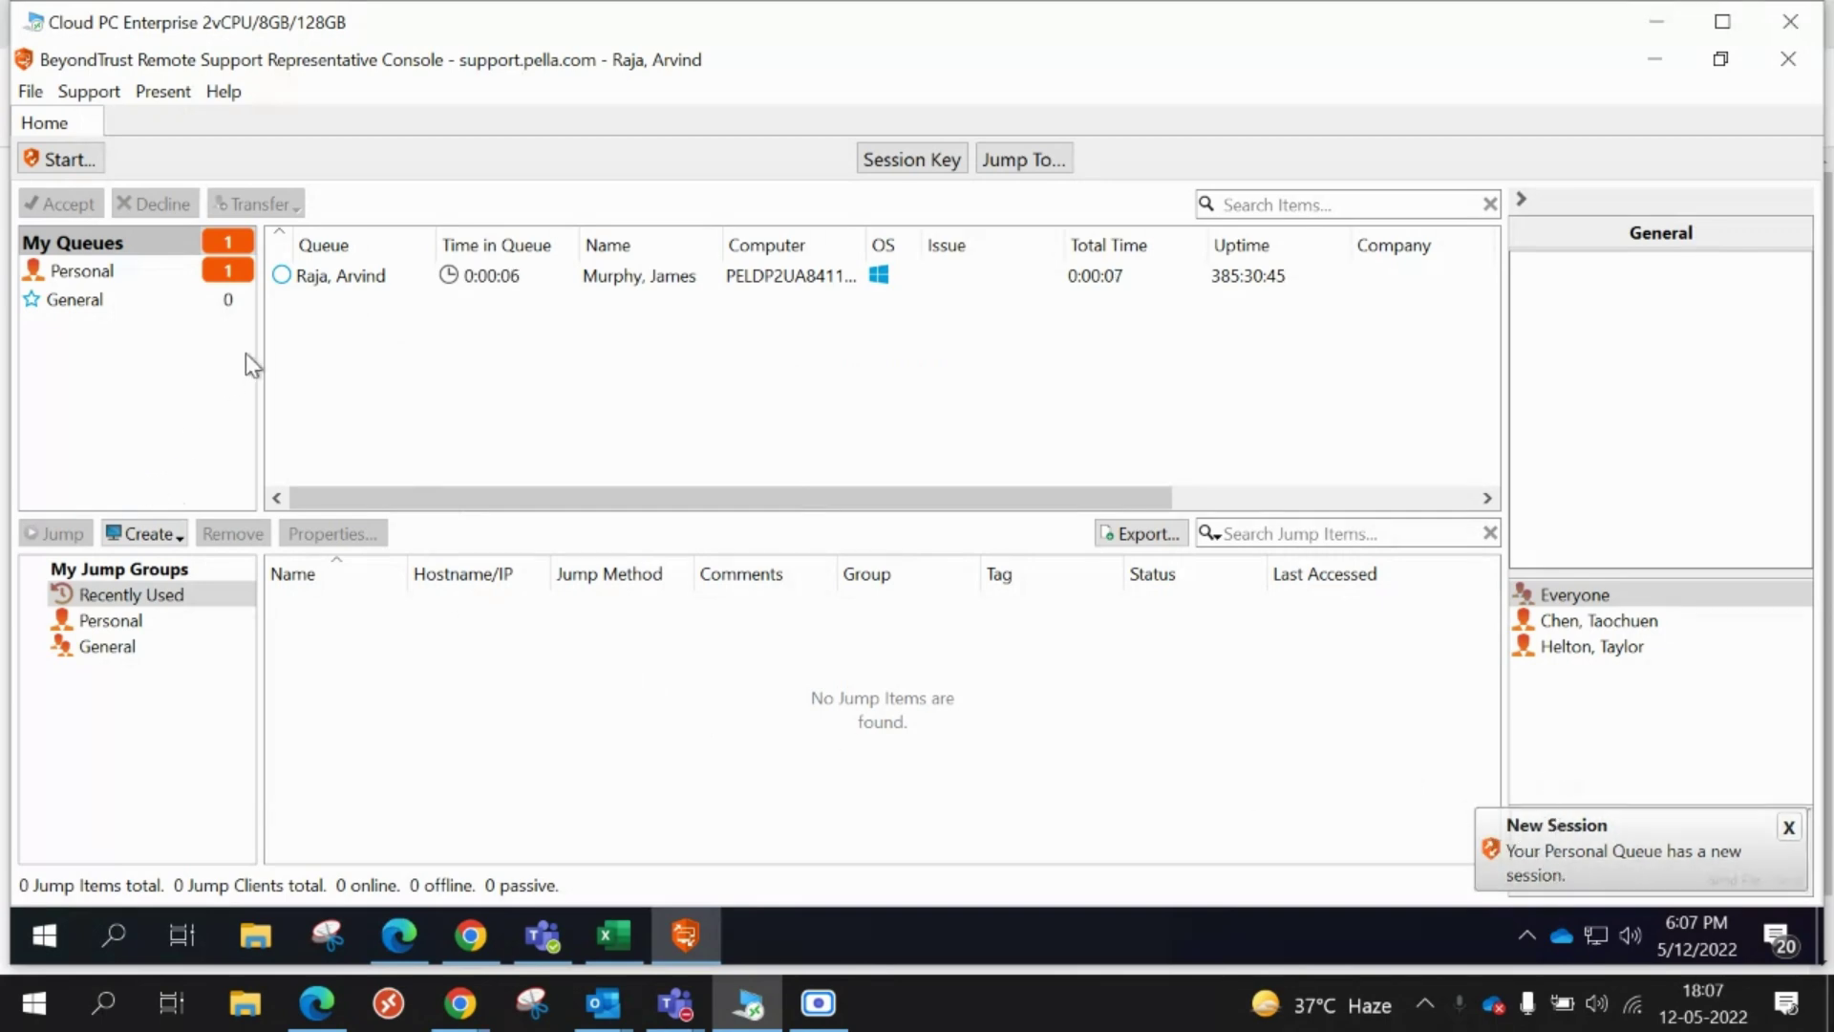
pyautogui.click(730, 275)
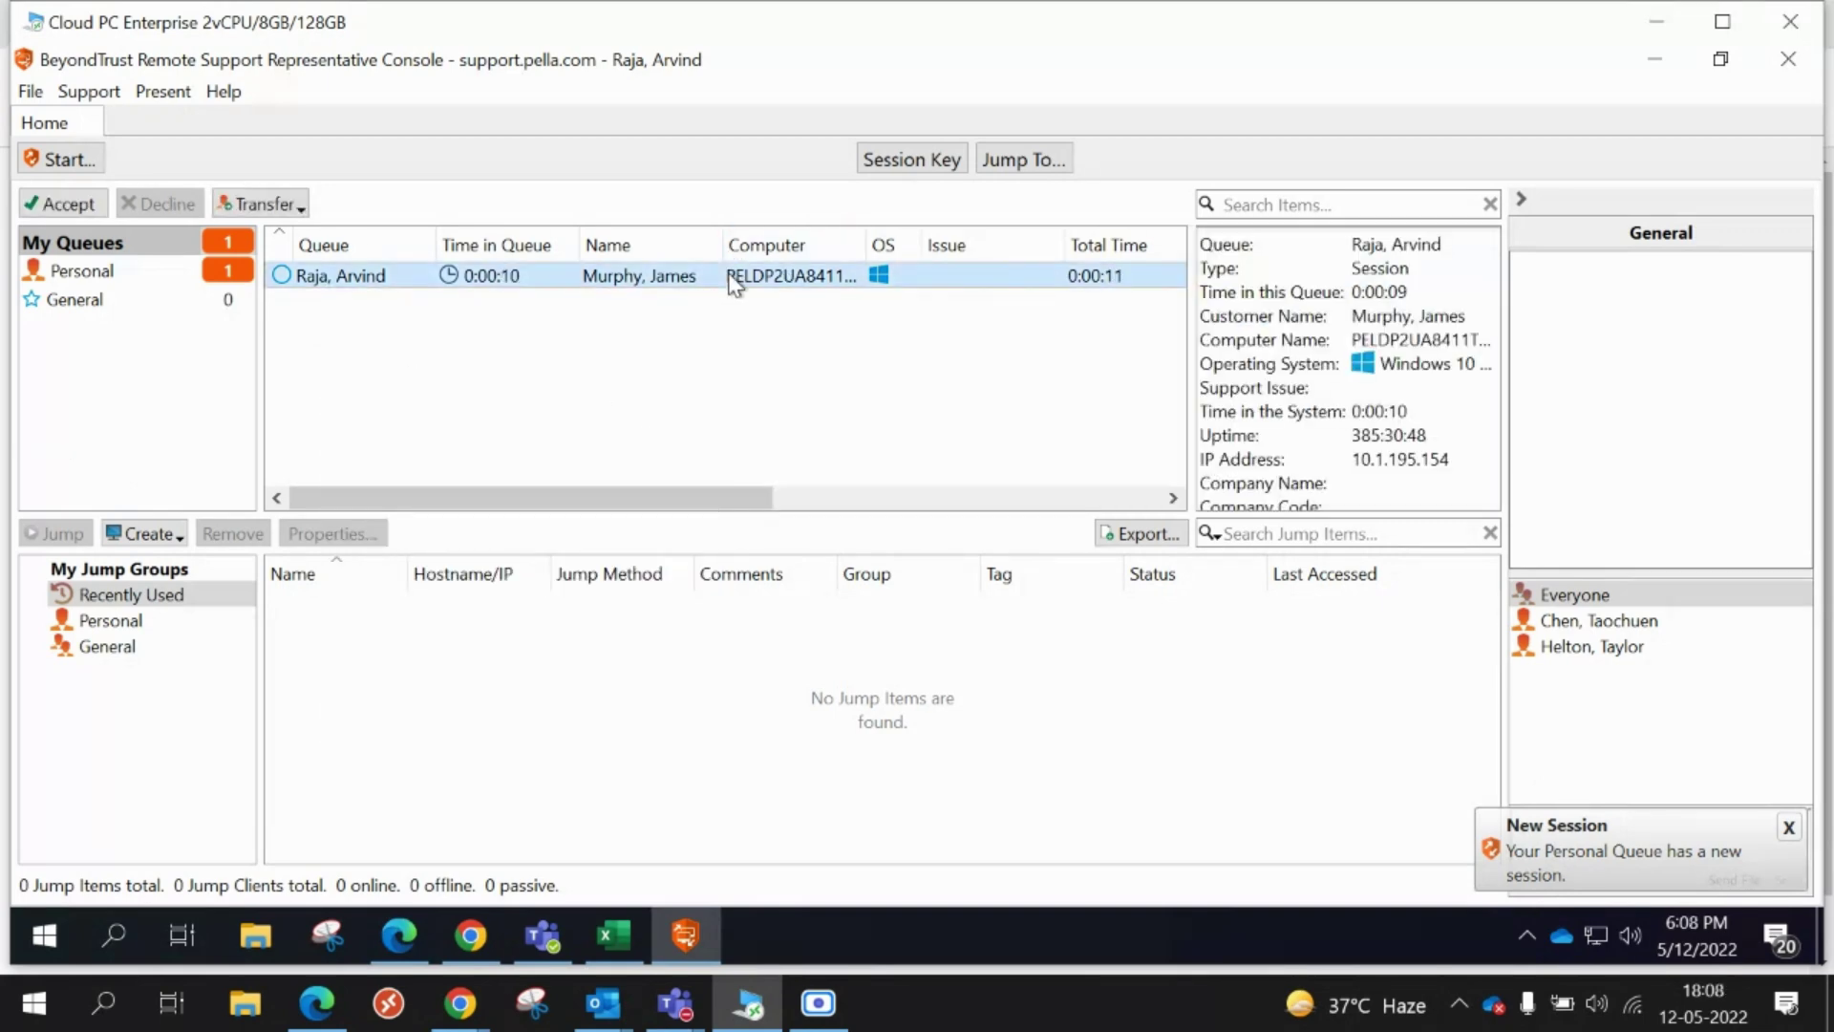
# - Accept the queued customer session and start screen sharing to view their desktop
pyautogui.doubleClick(731, 277)
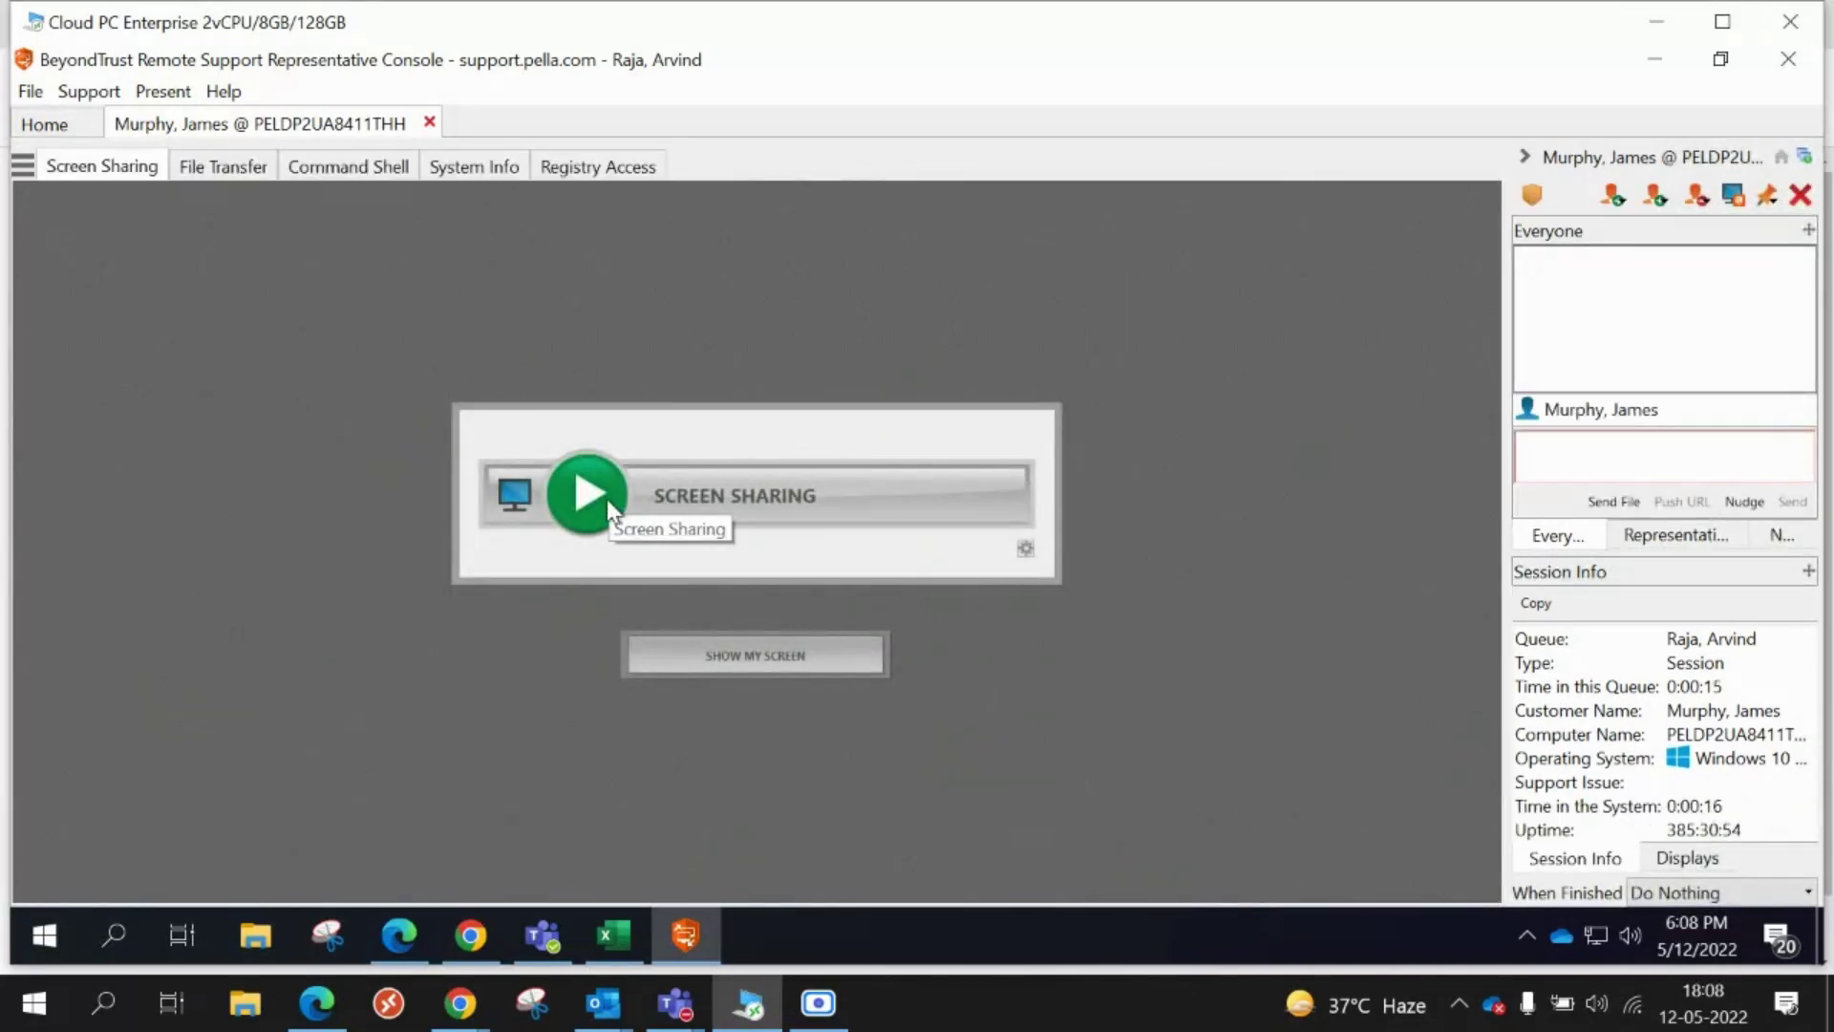
pyautogui.click(605, 499)
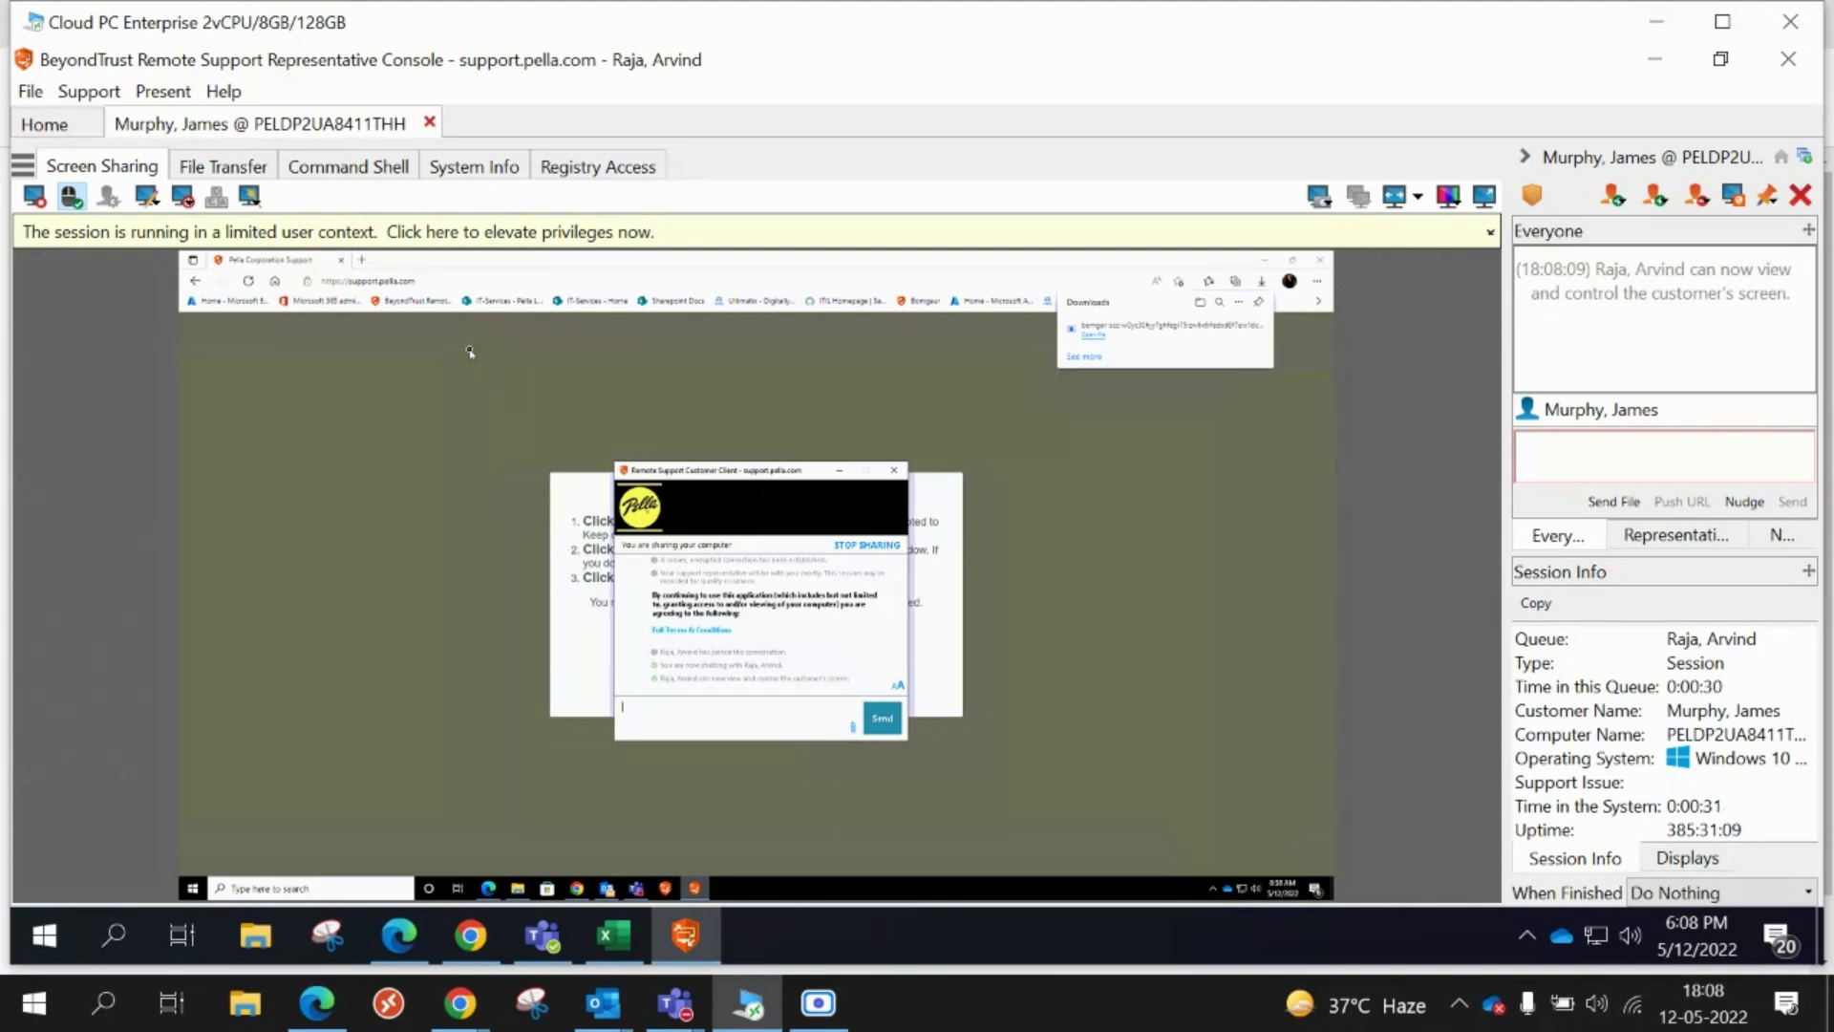
# - Choose Specific User elevation, enter '.\pellasupport' as the user name, and move to the Password field
pyautogui.click(564, 232)
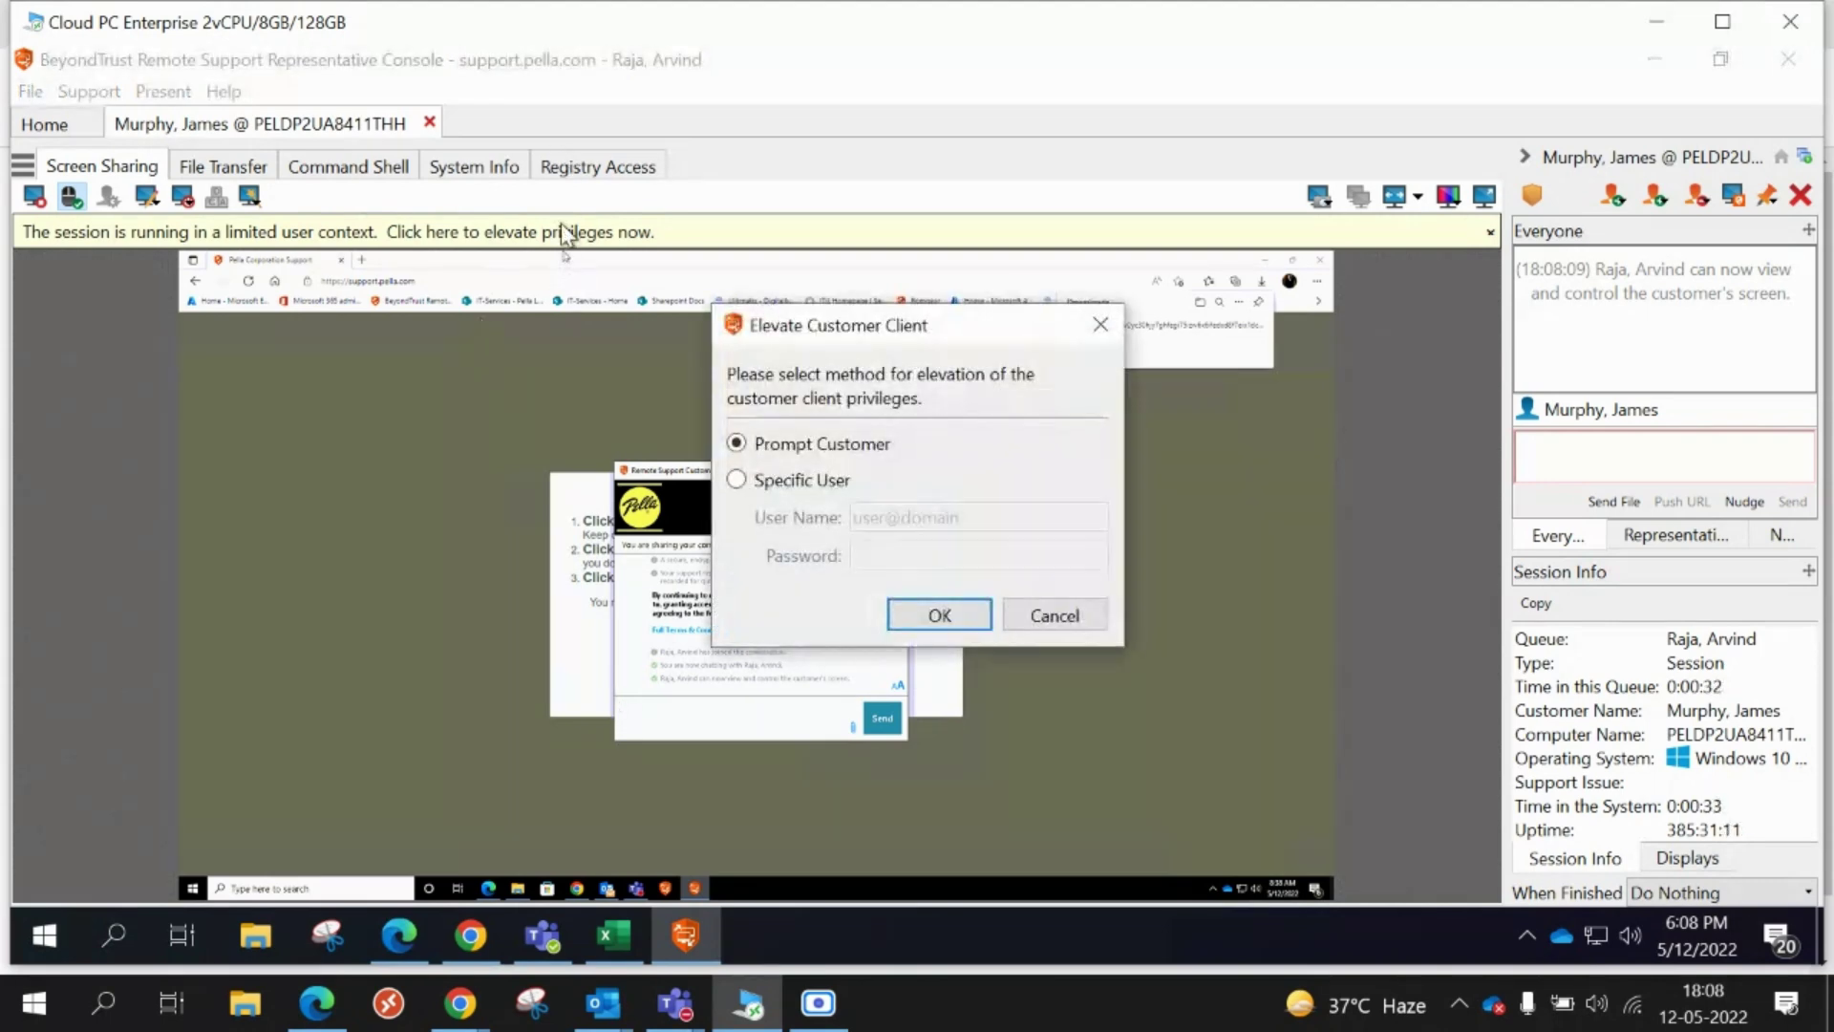
pyautogui.click(798, 481)
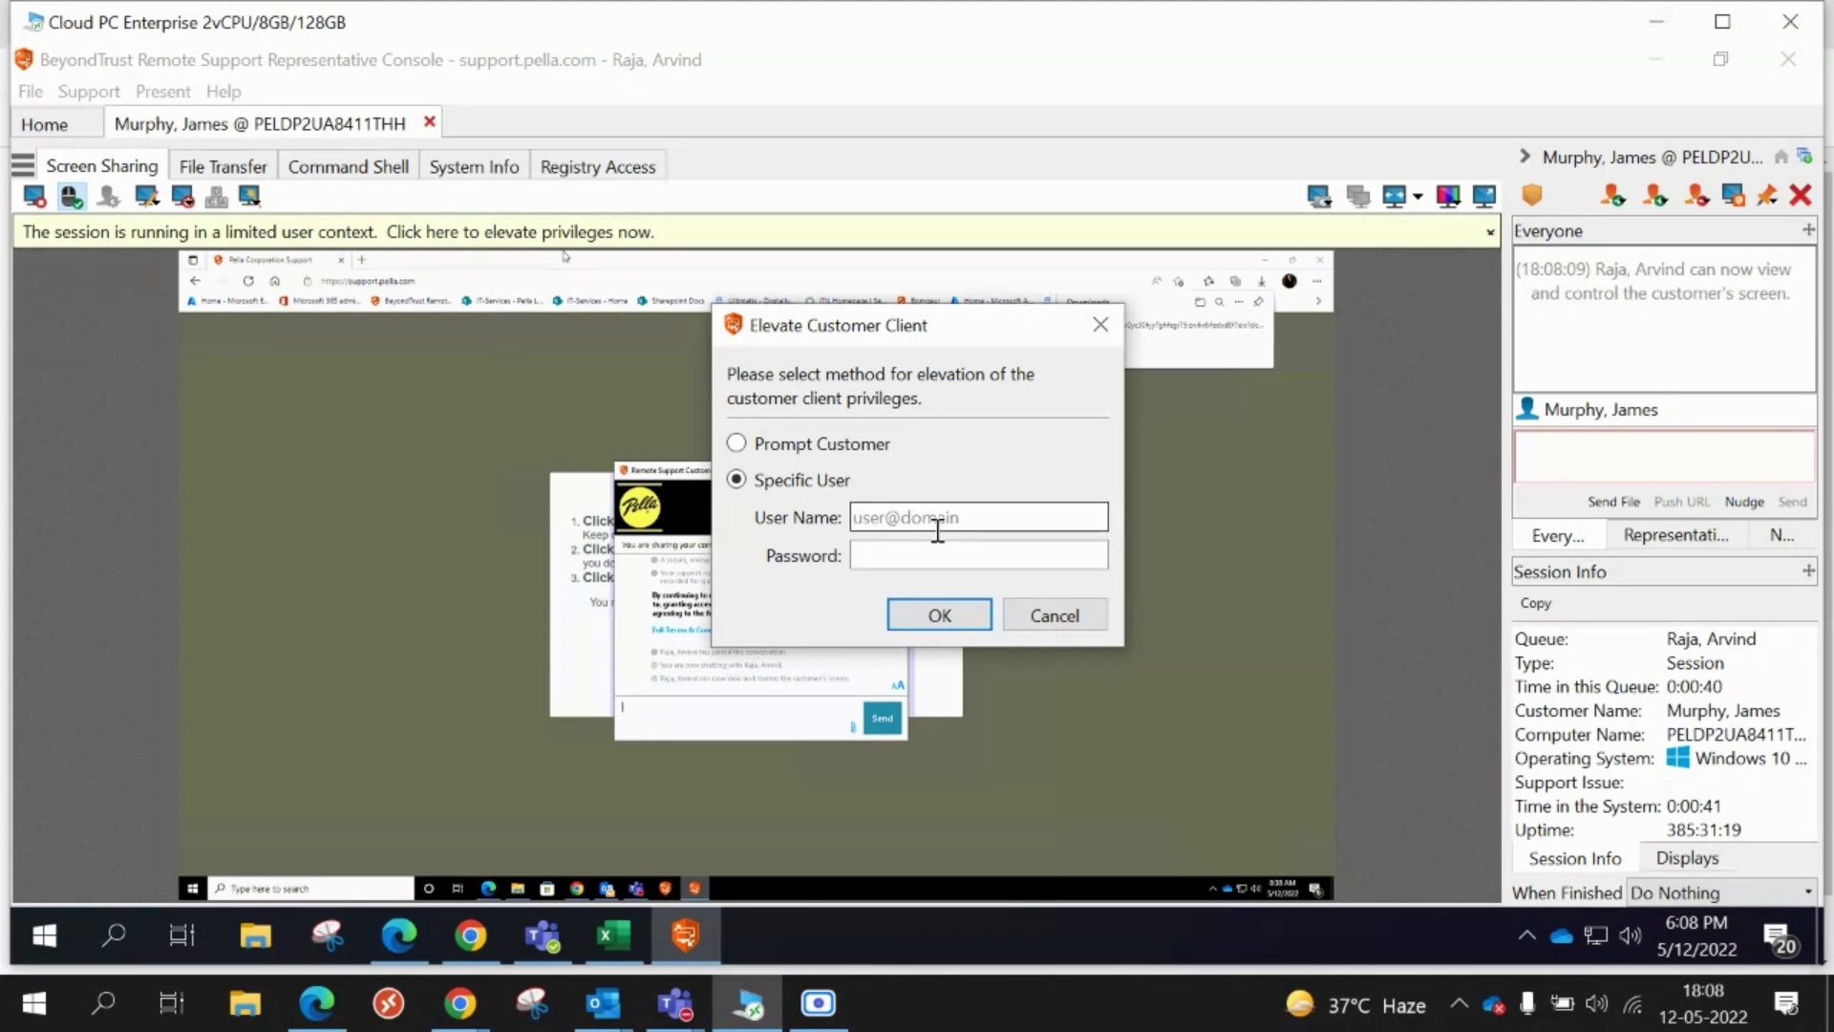
pyautogui.write('$')
pyautogui.press('BackSpace')
pyautogui.write('.\\pellasupport')
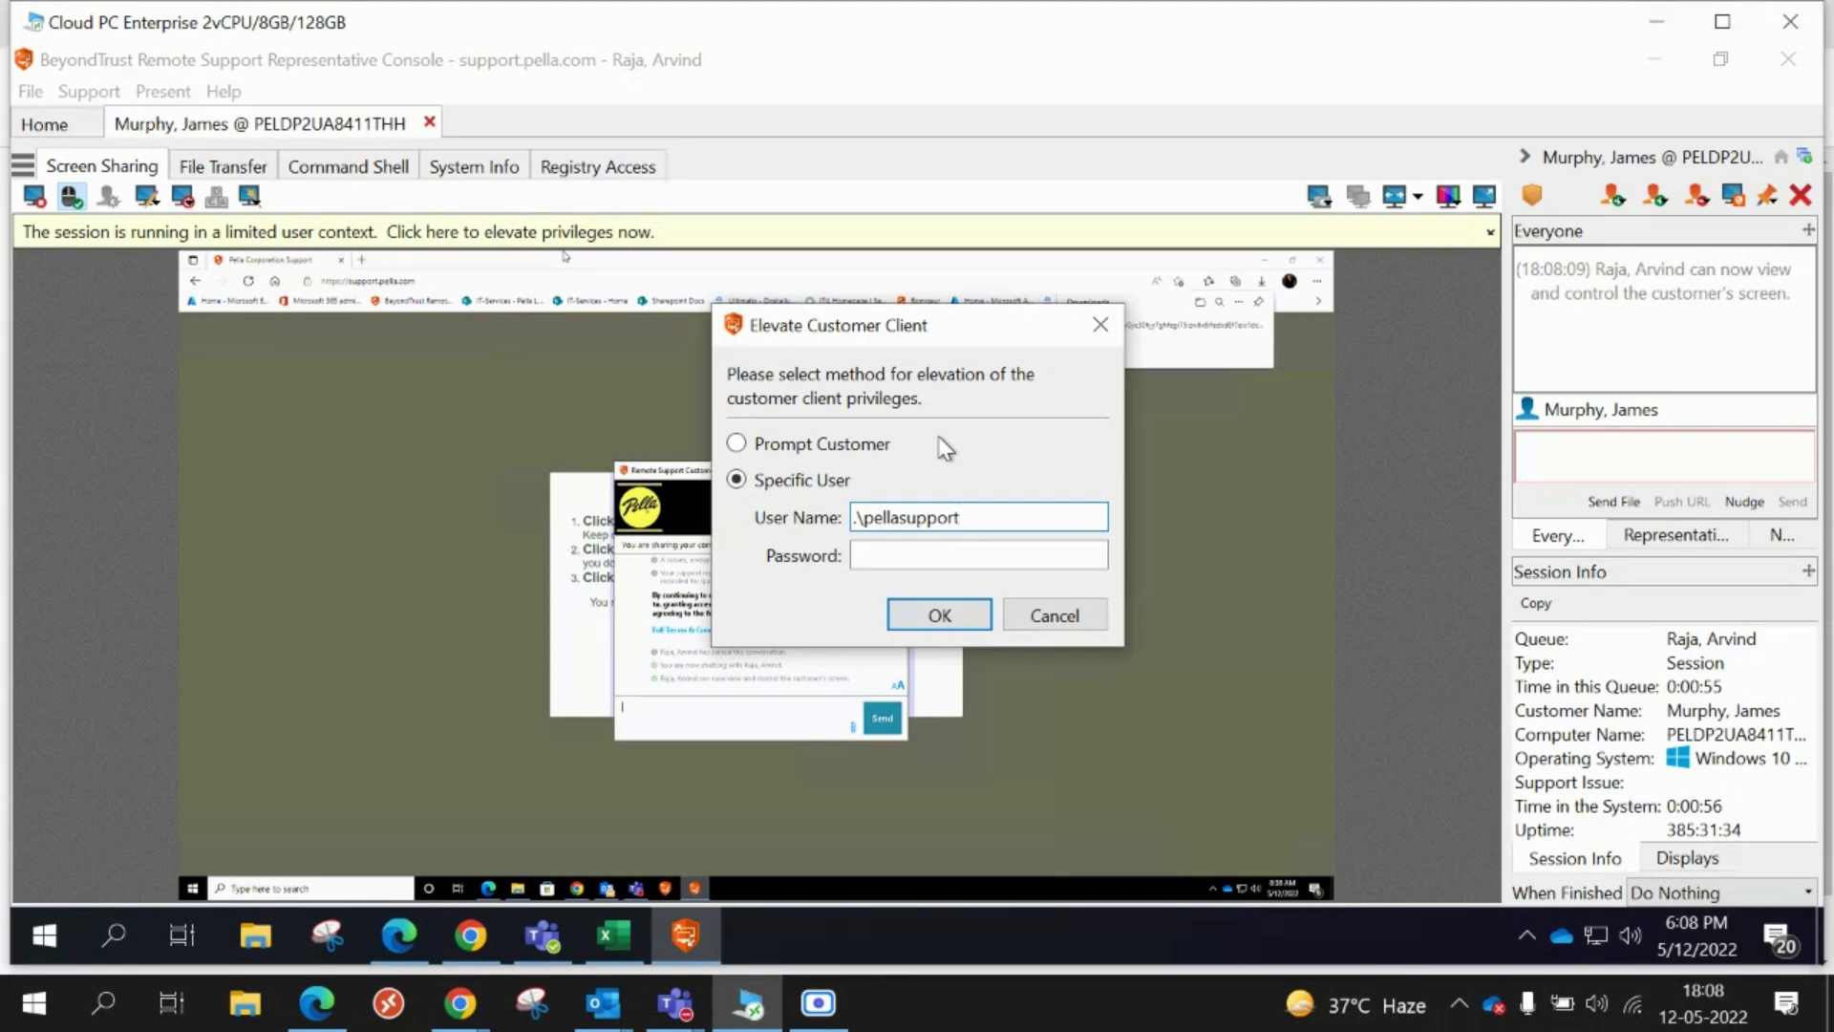
pyautogui.click(943, 552)
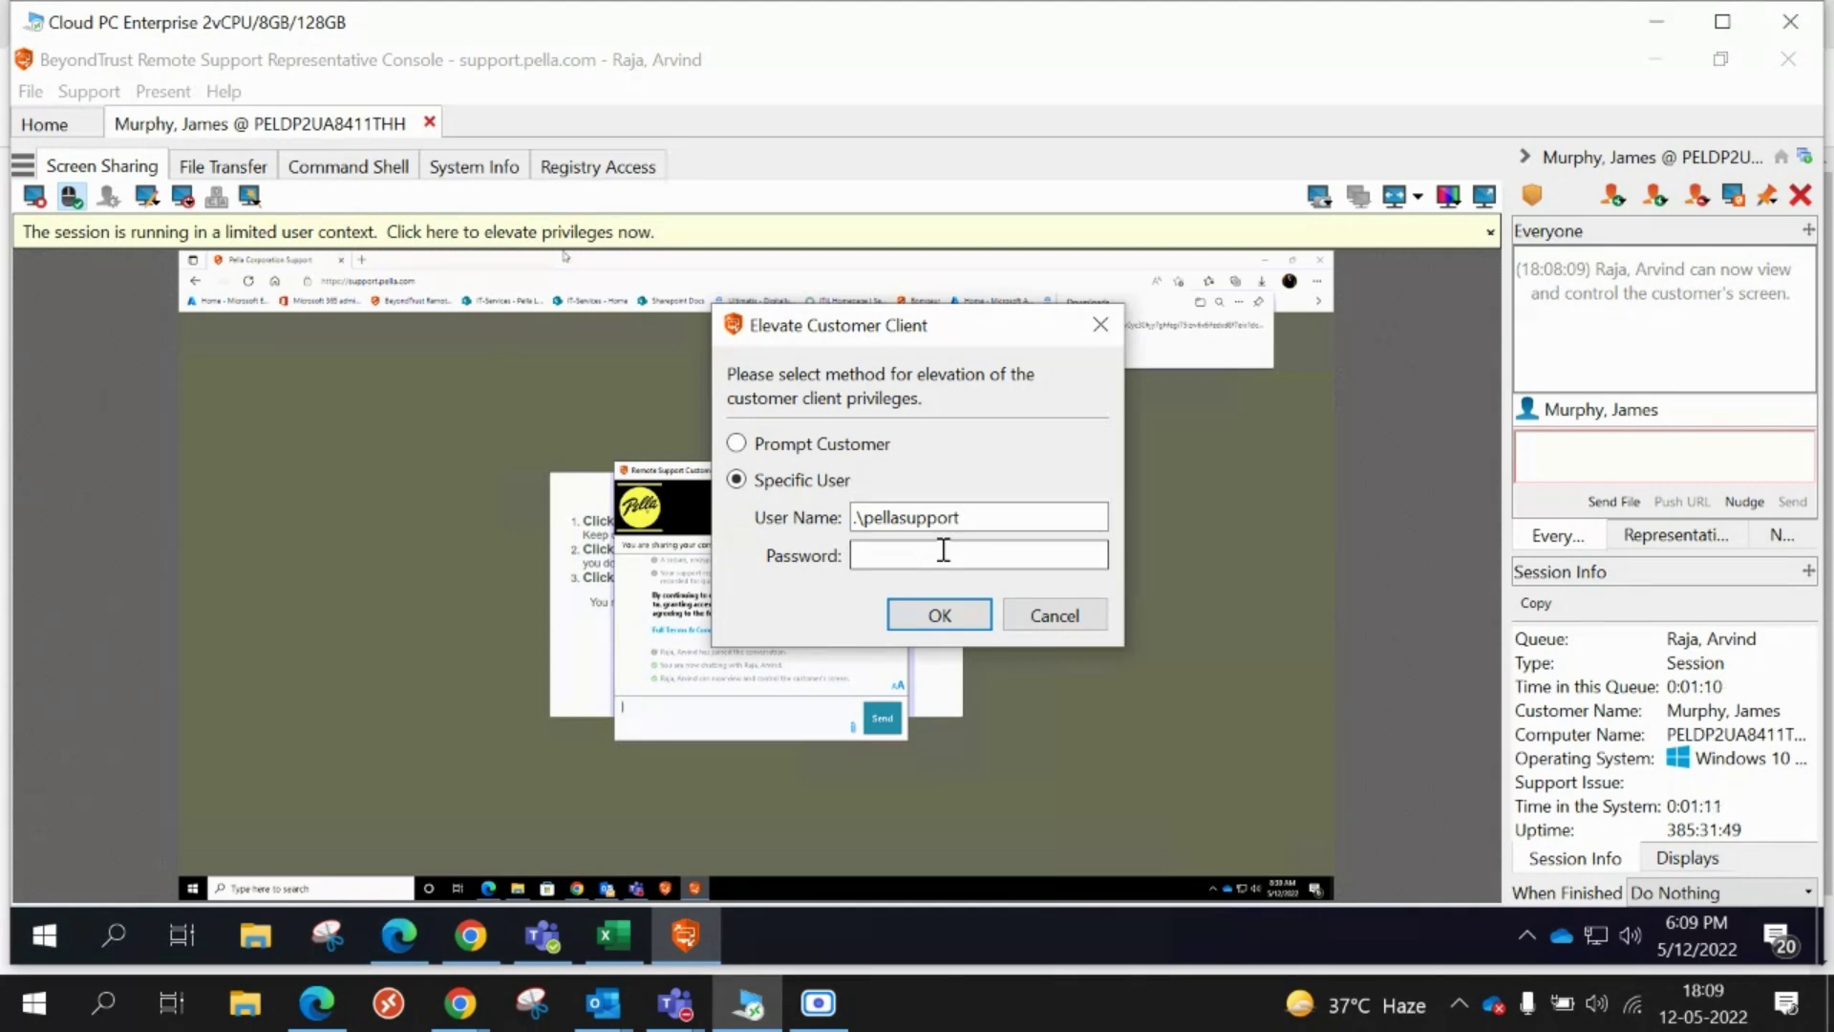
# - Copy the password posted in the Daily Standup Meeting chat in Teams, then return to the Cloud PC
pyautogui.click(541, 935)
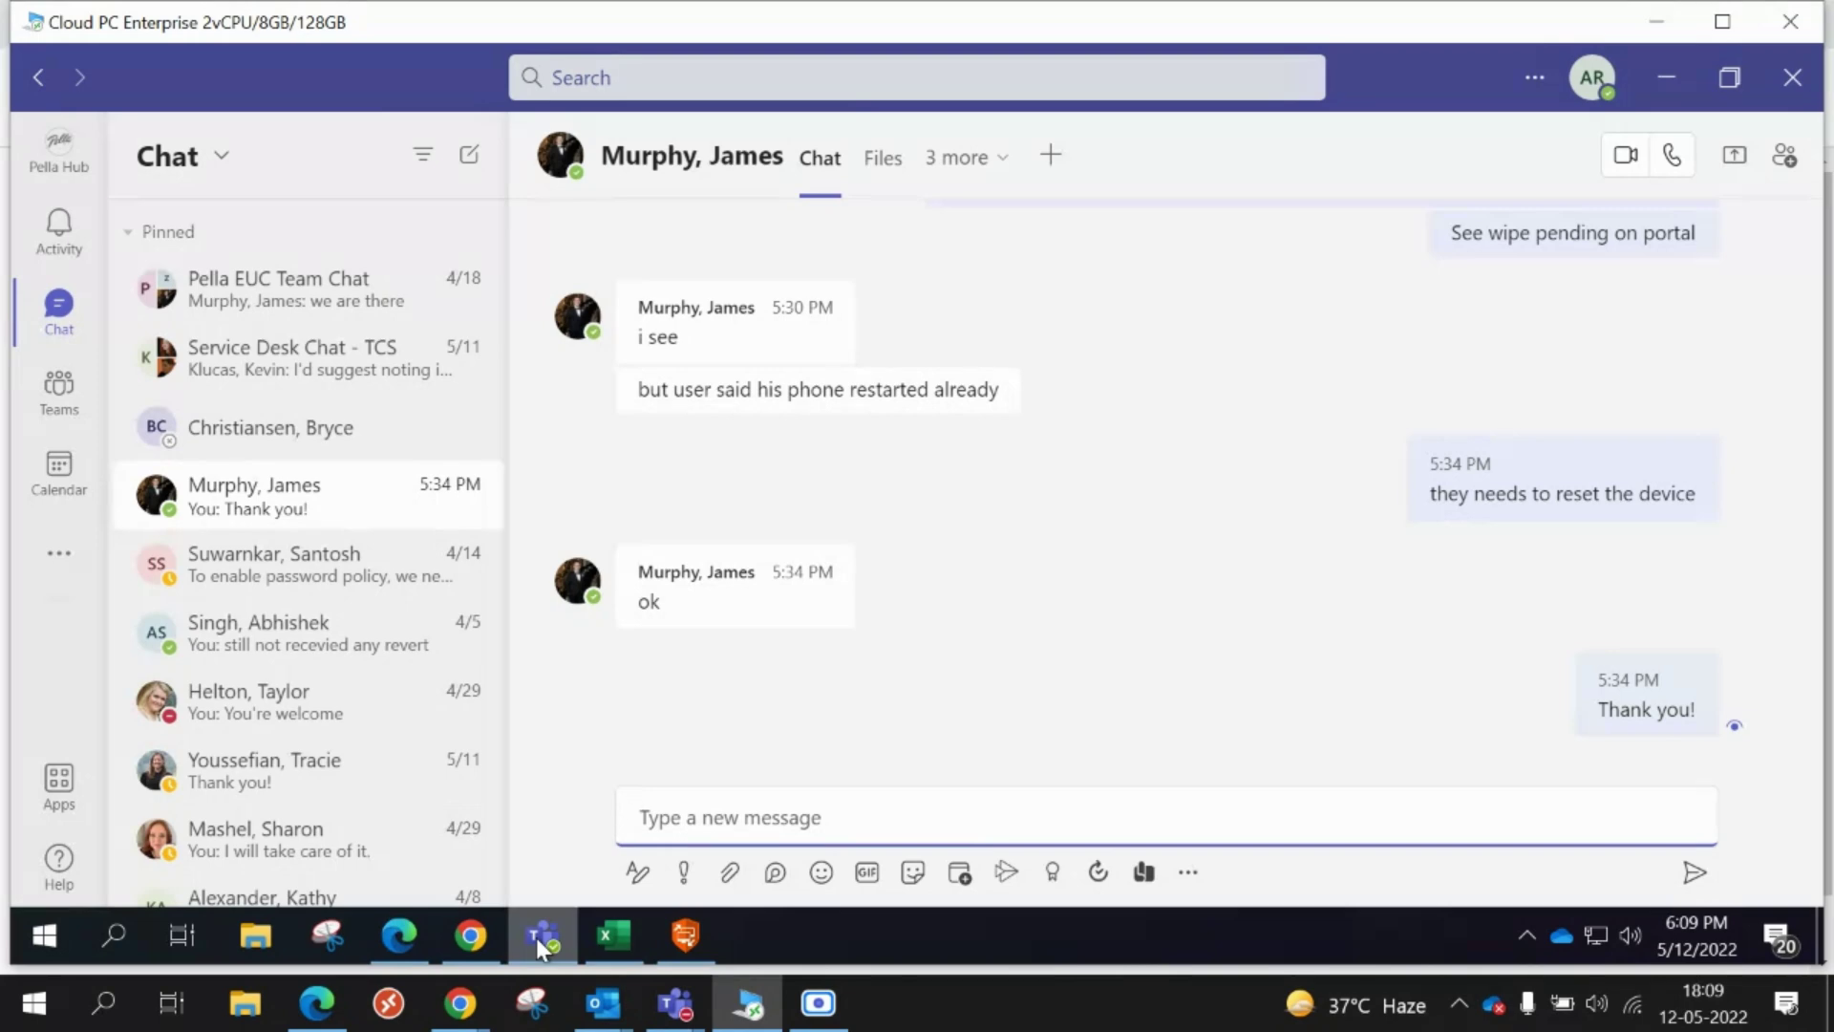
pyautogui.click(676, 1003)
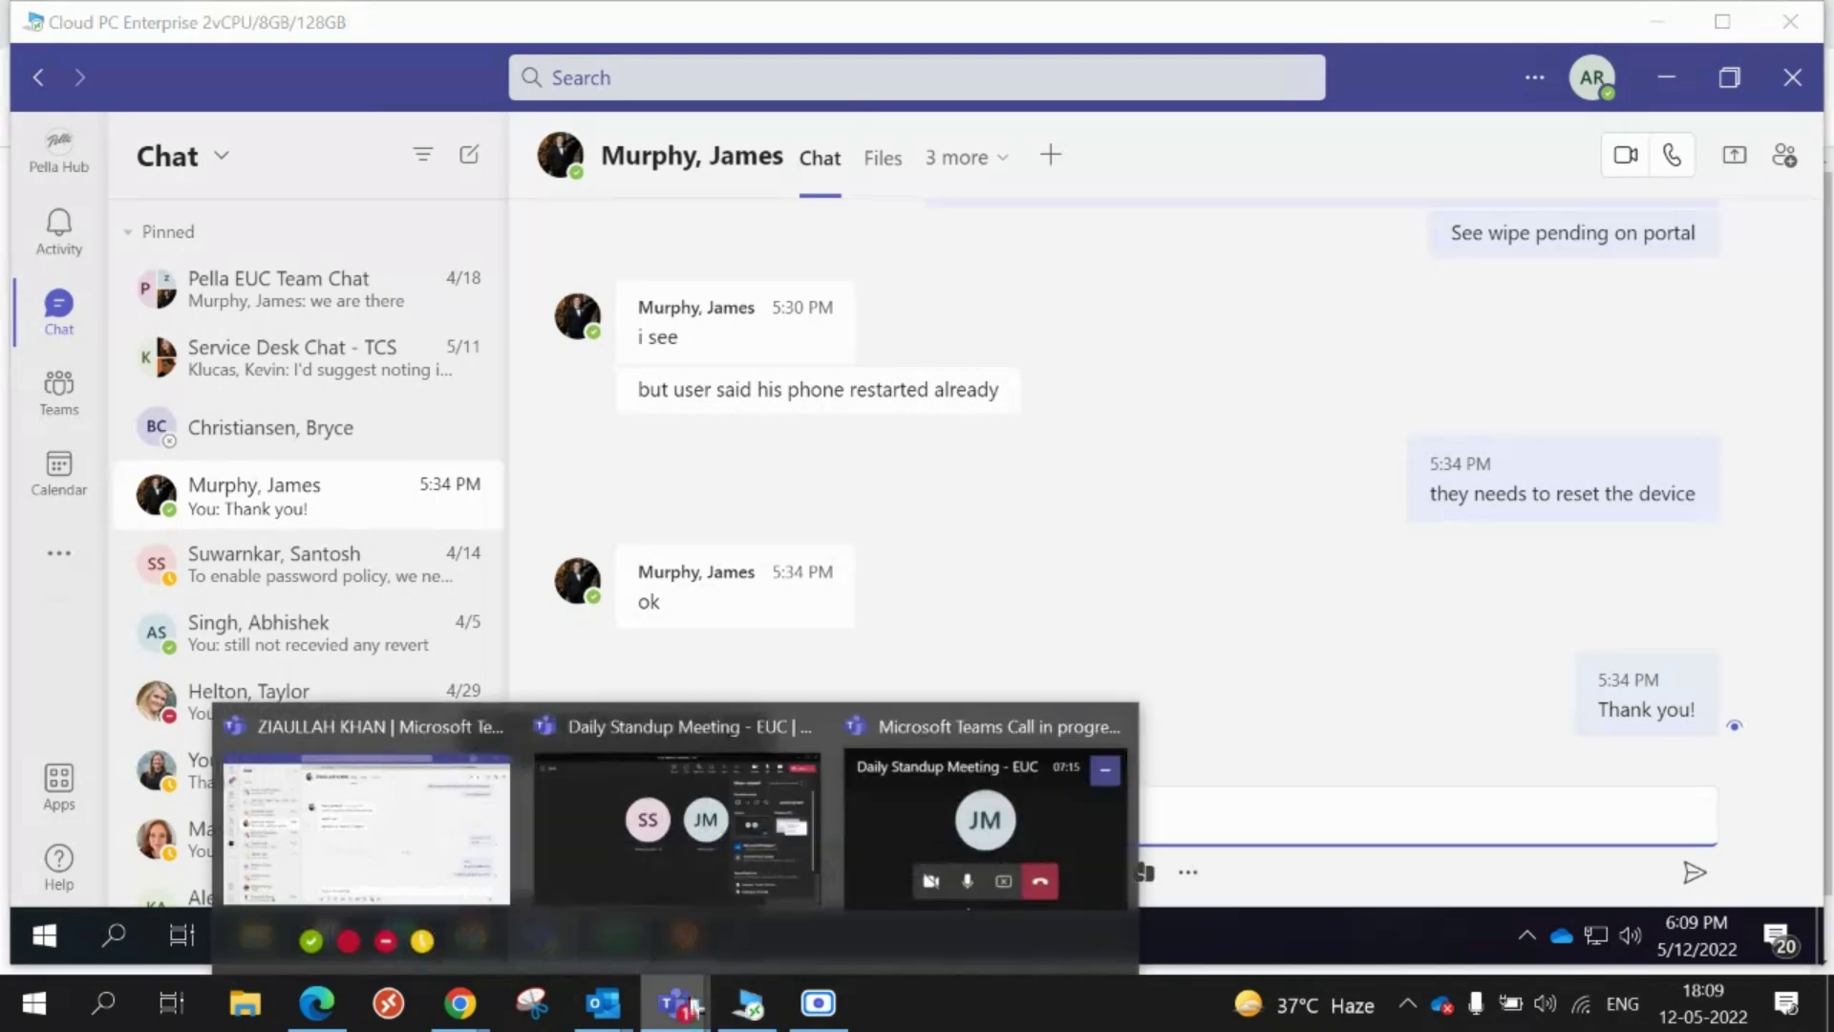
pyautogui.click(715, 877)
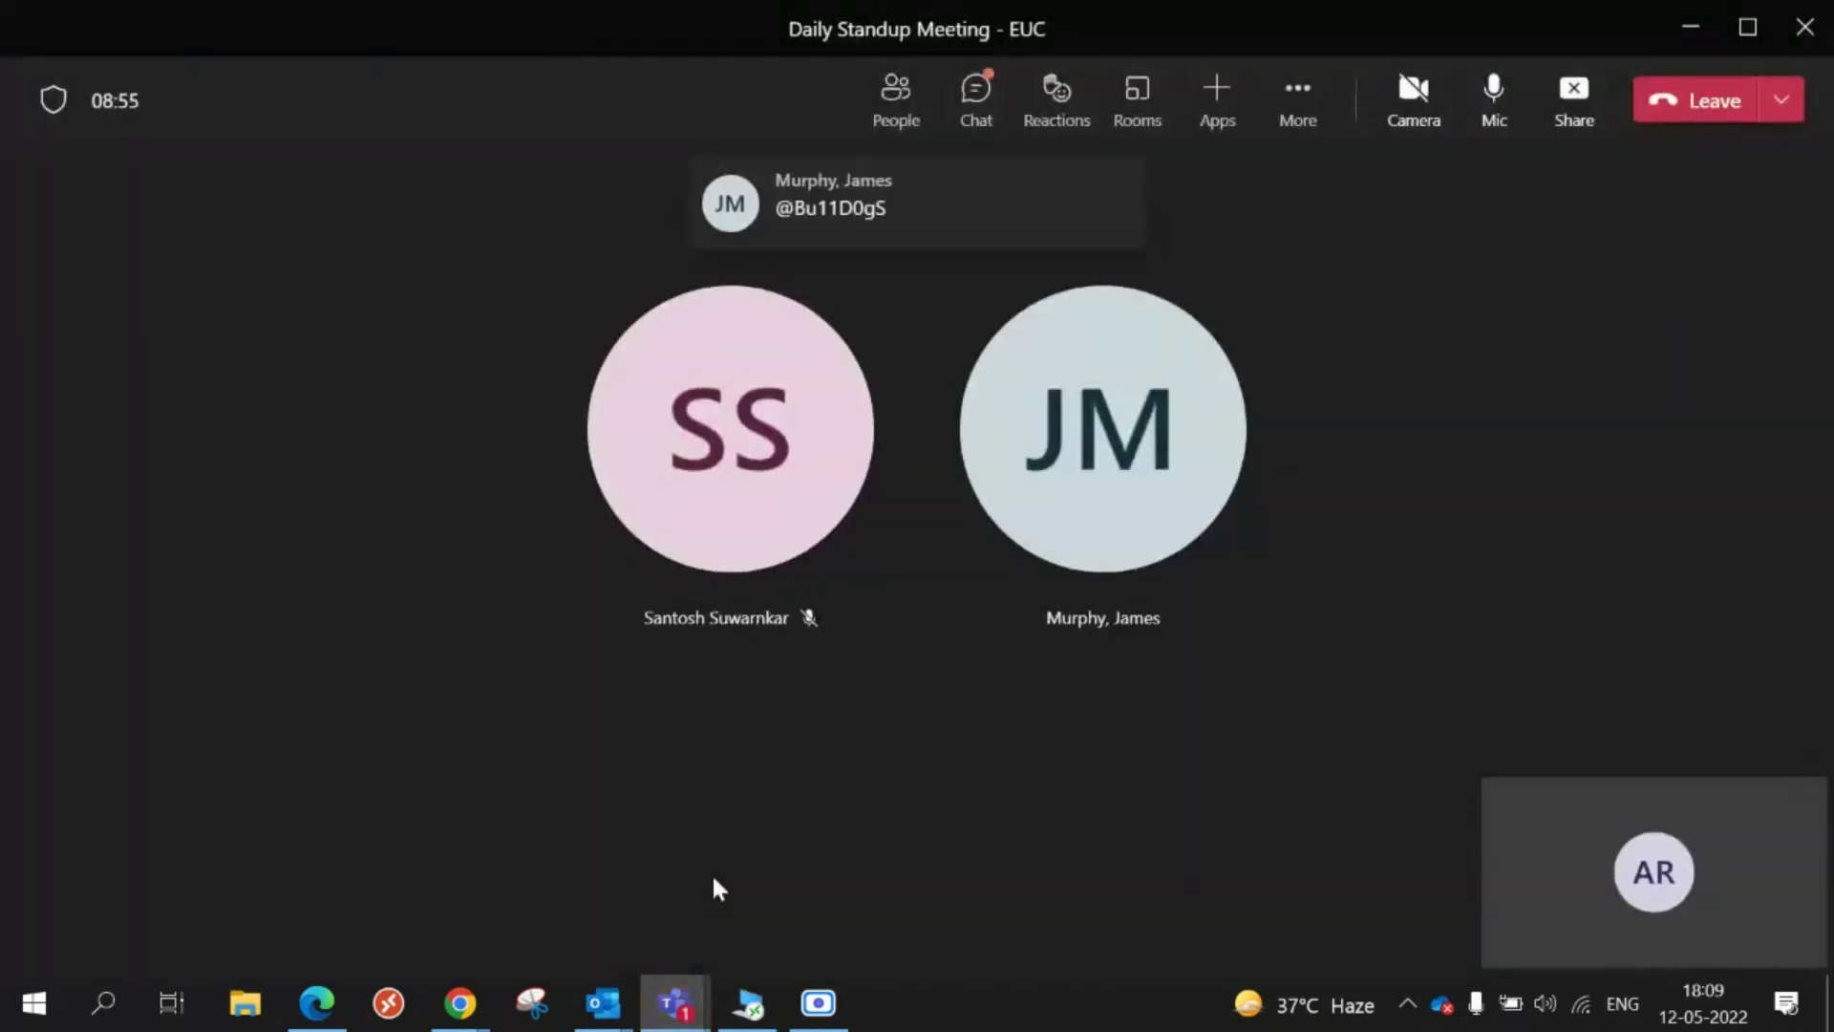
pyautogui.click(982, 108)
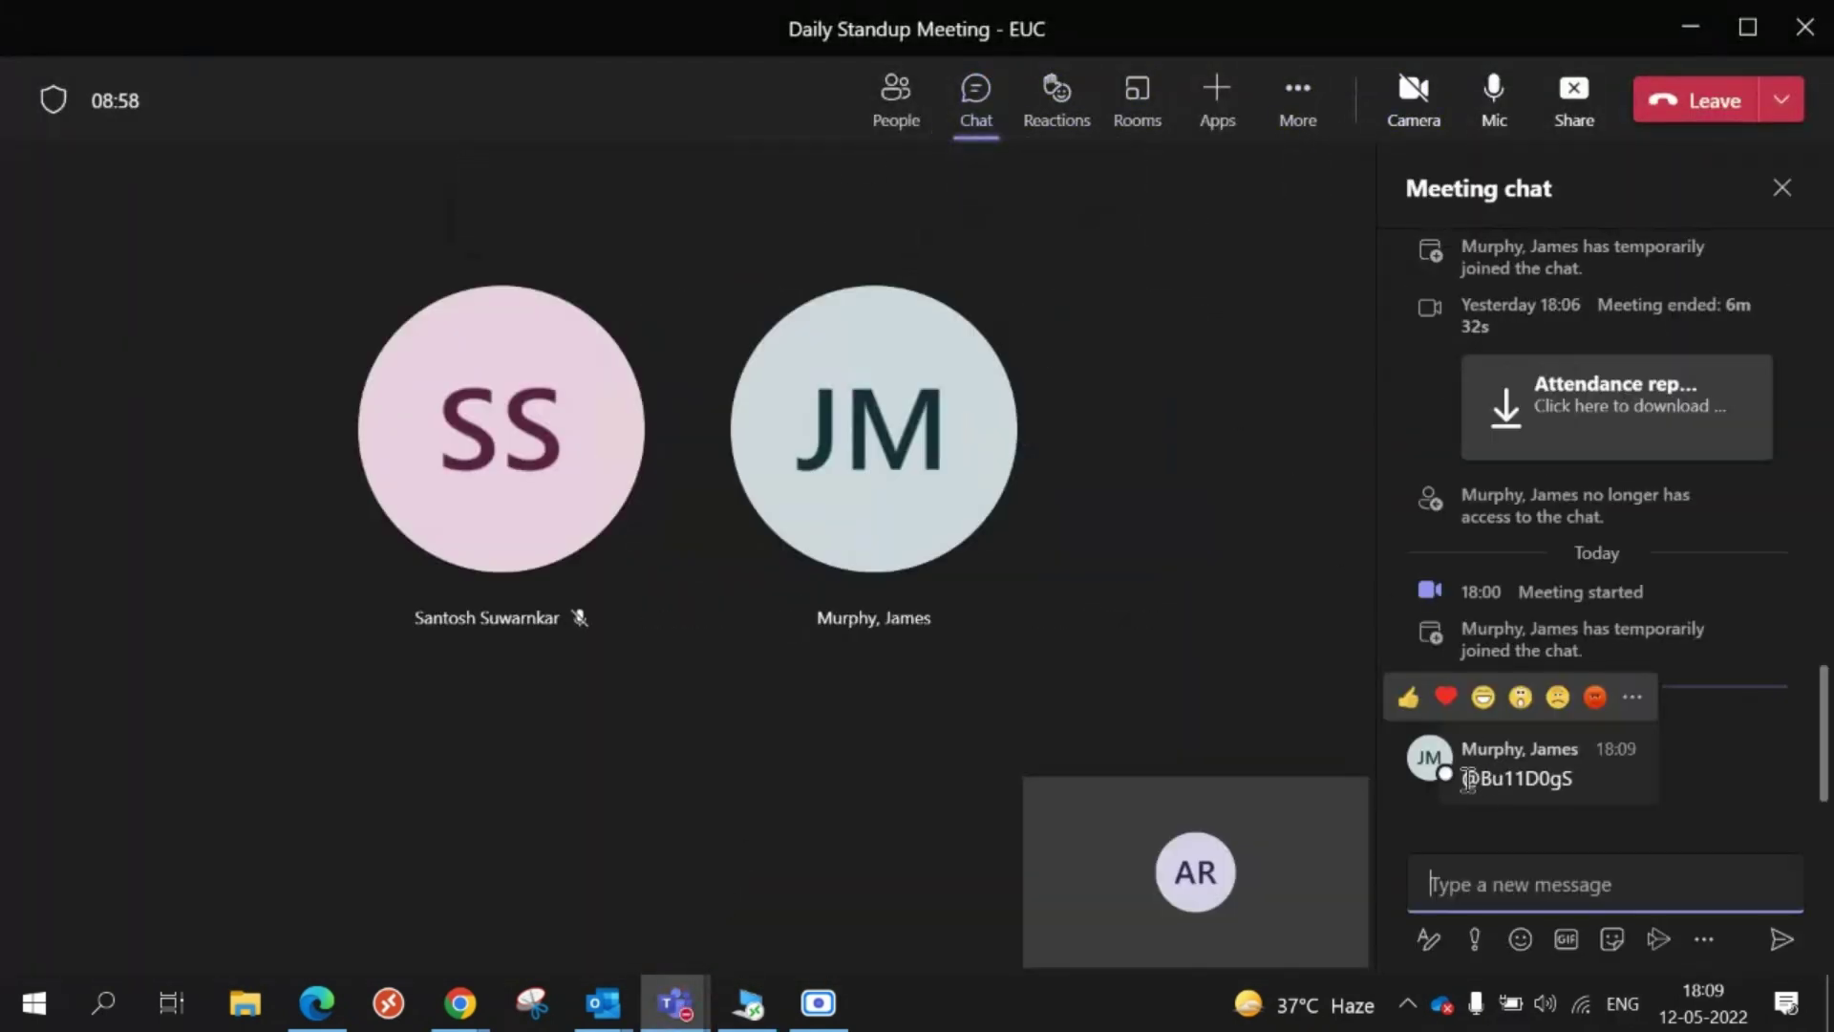
pyautogui.moveTo(1468, 778); pyautogui.dragTo(1575, 783)
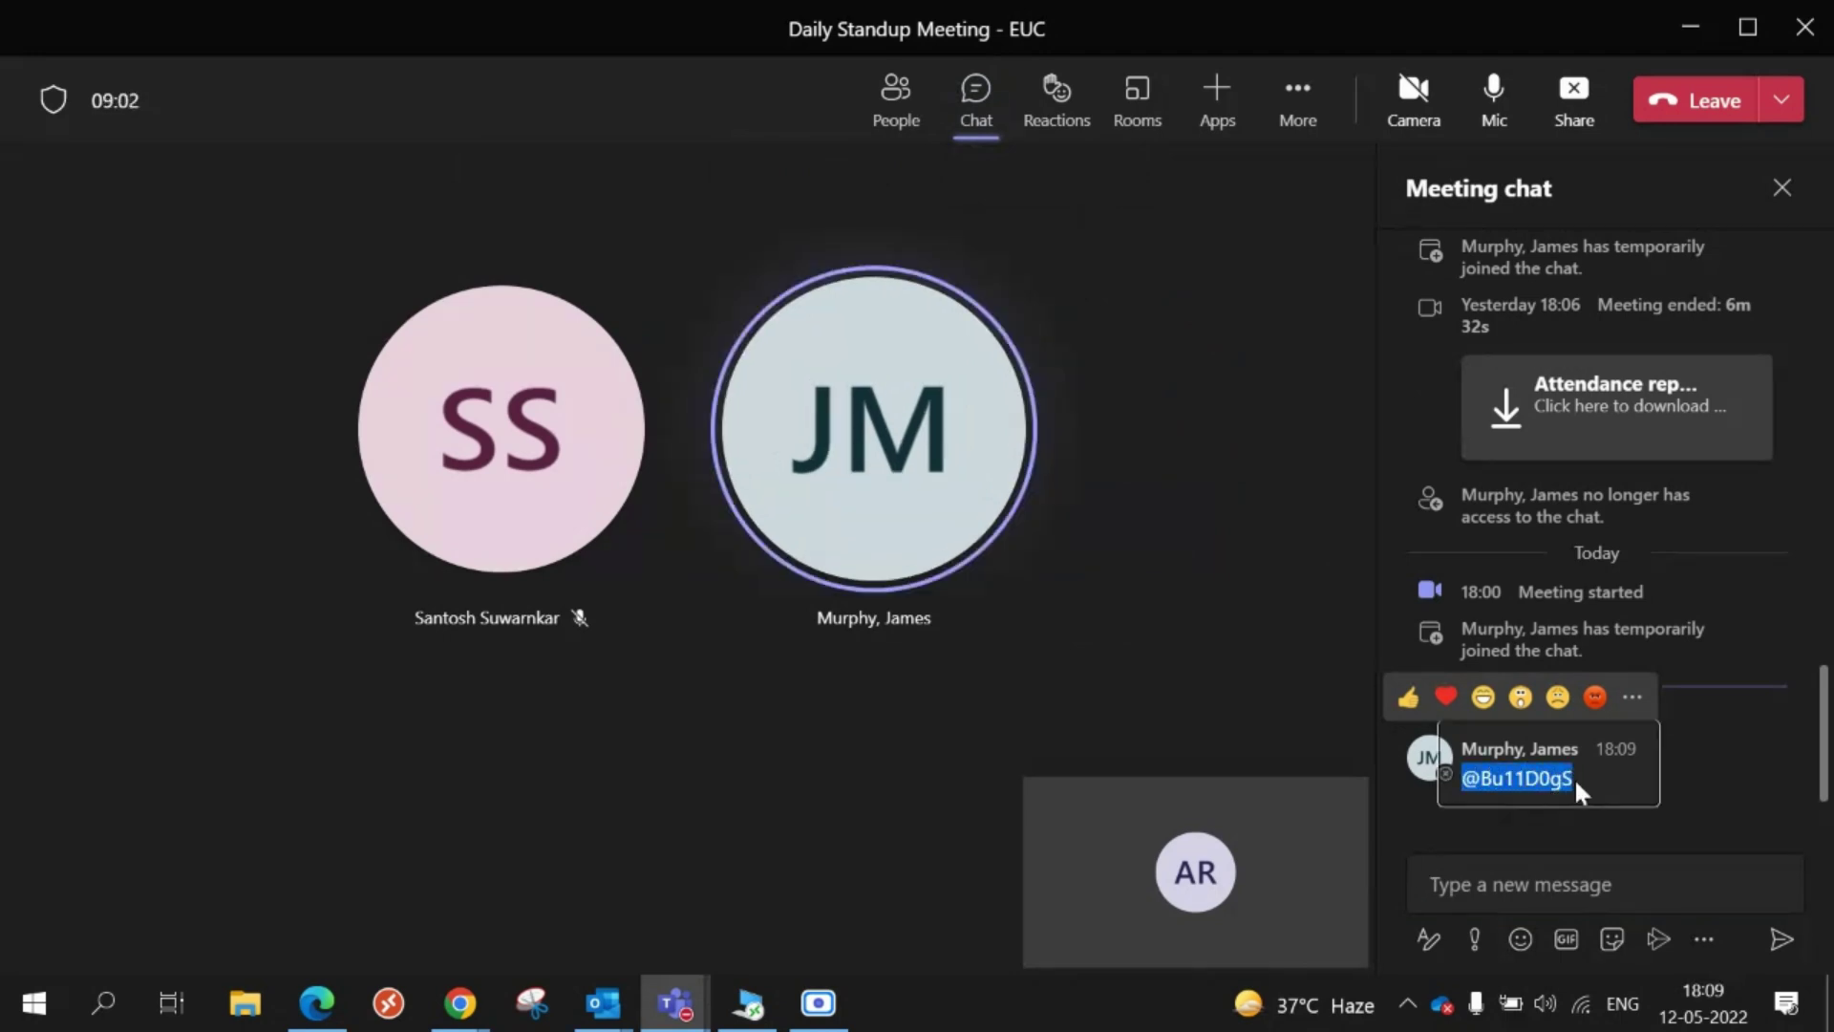
pyautogui.click(757, 1014)
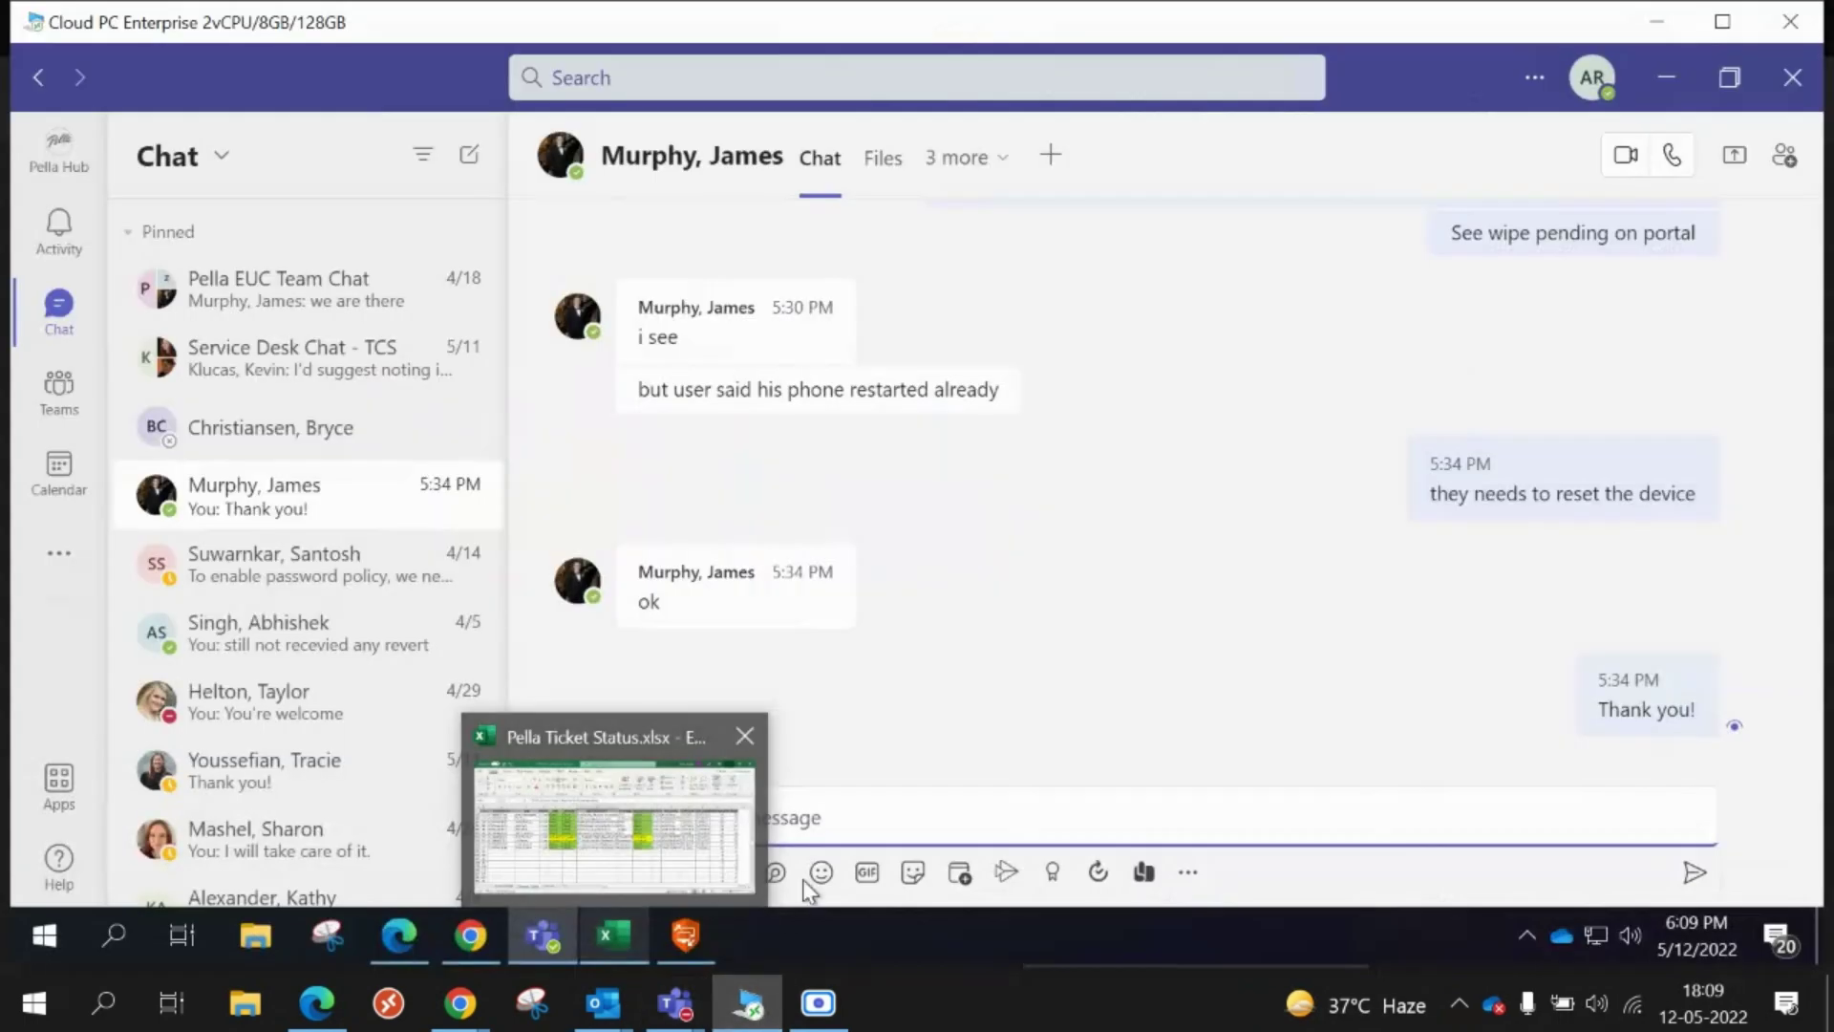
# - Paste the copied password into the elevation request, submit it, and dismiss the invalid credentials error
pyautogui.click(687, 936)
pyautogui.click(929, 554)
pyautogui.hotkey('ctrl', 'v')
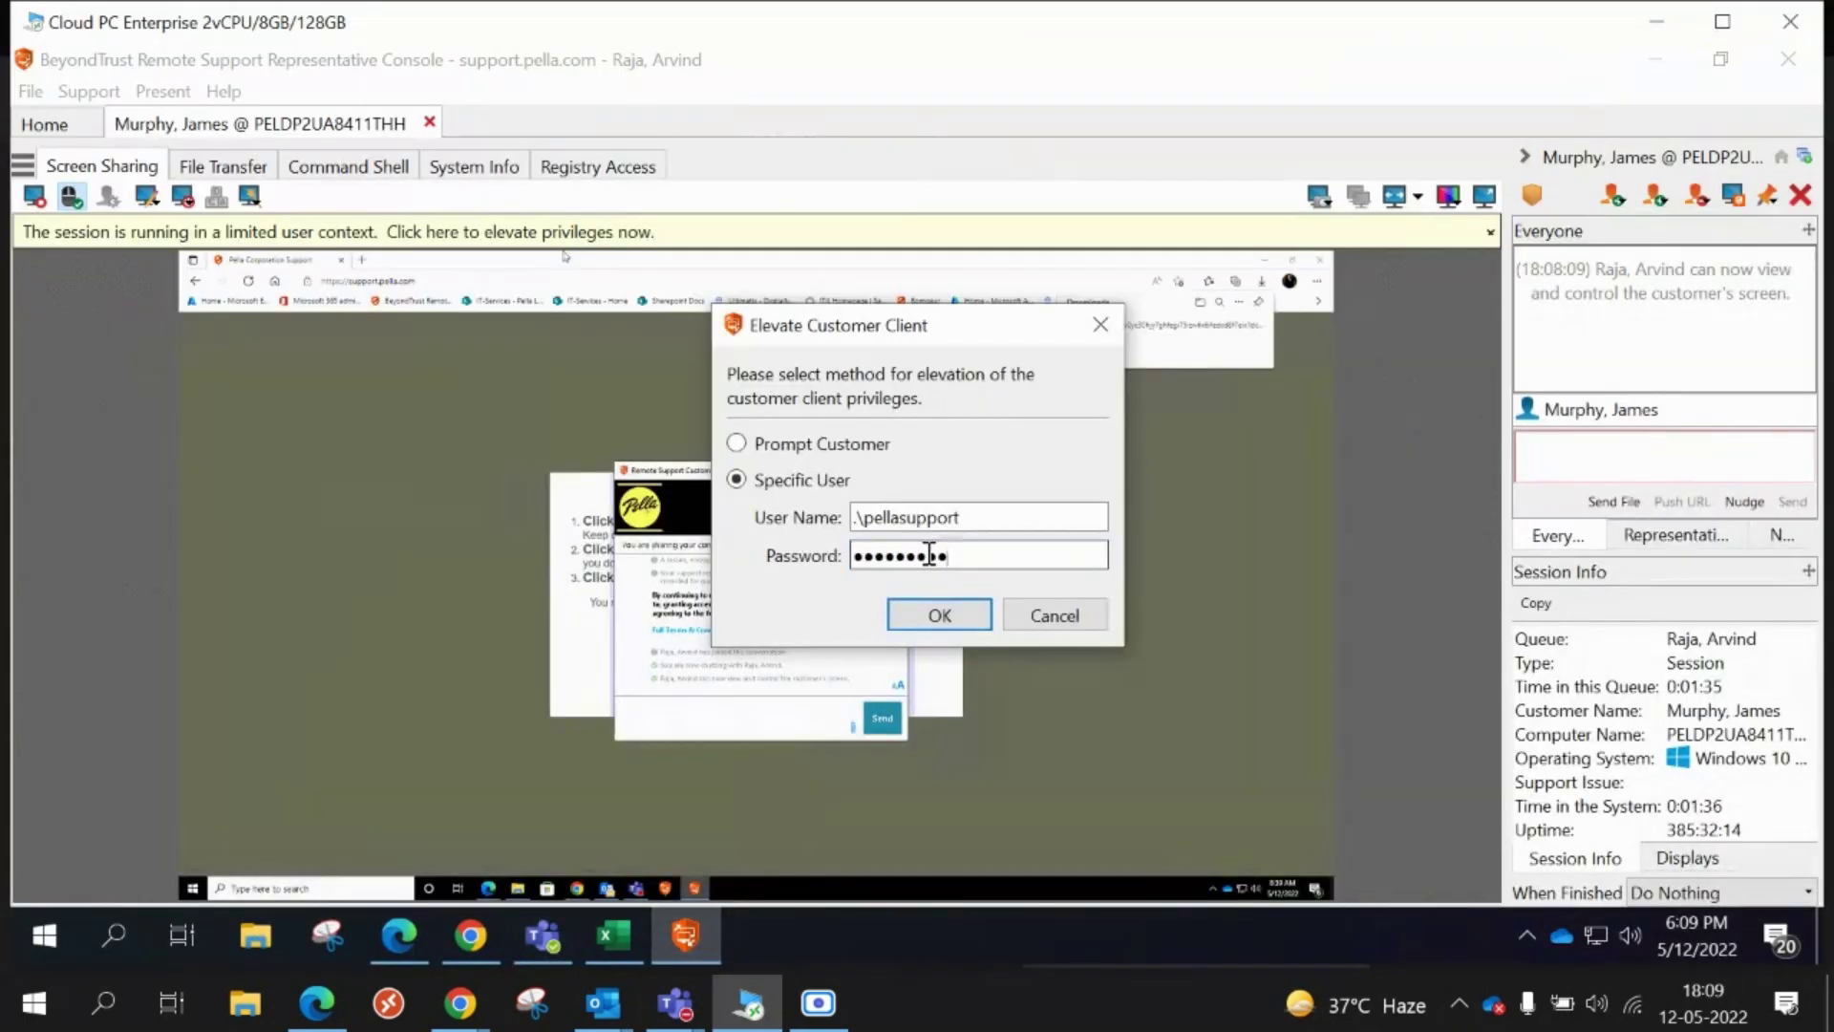
pyautogui.click(940, 617)
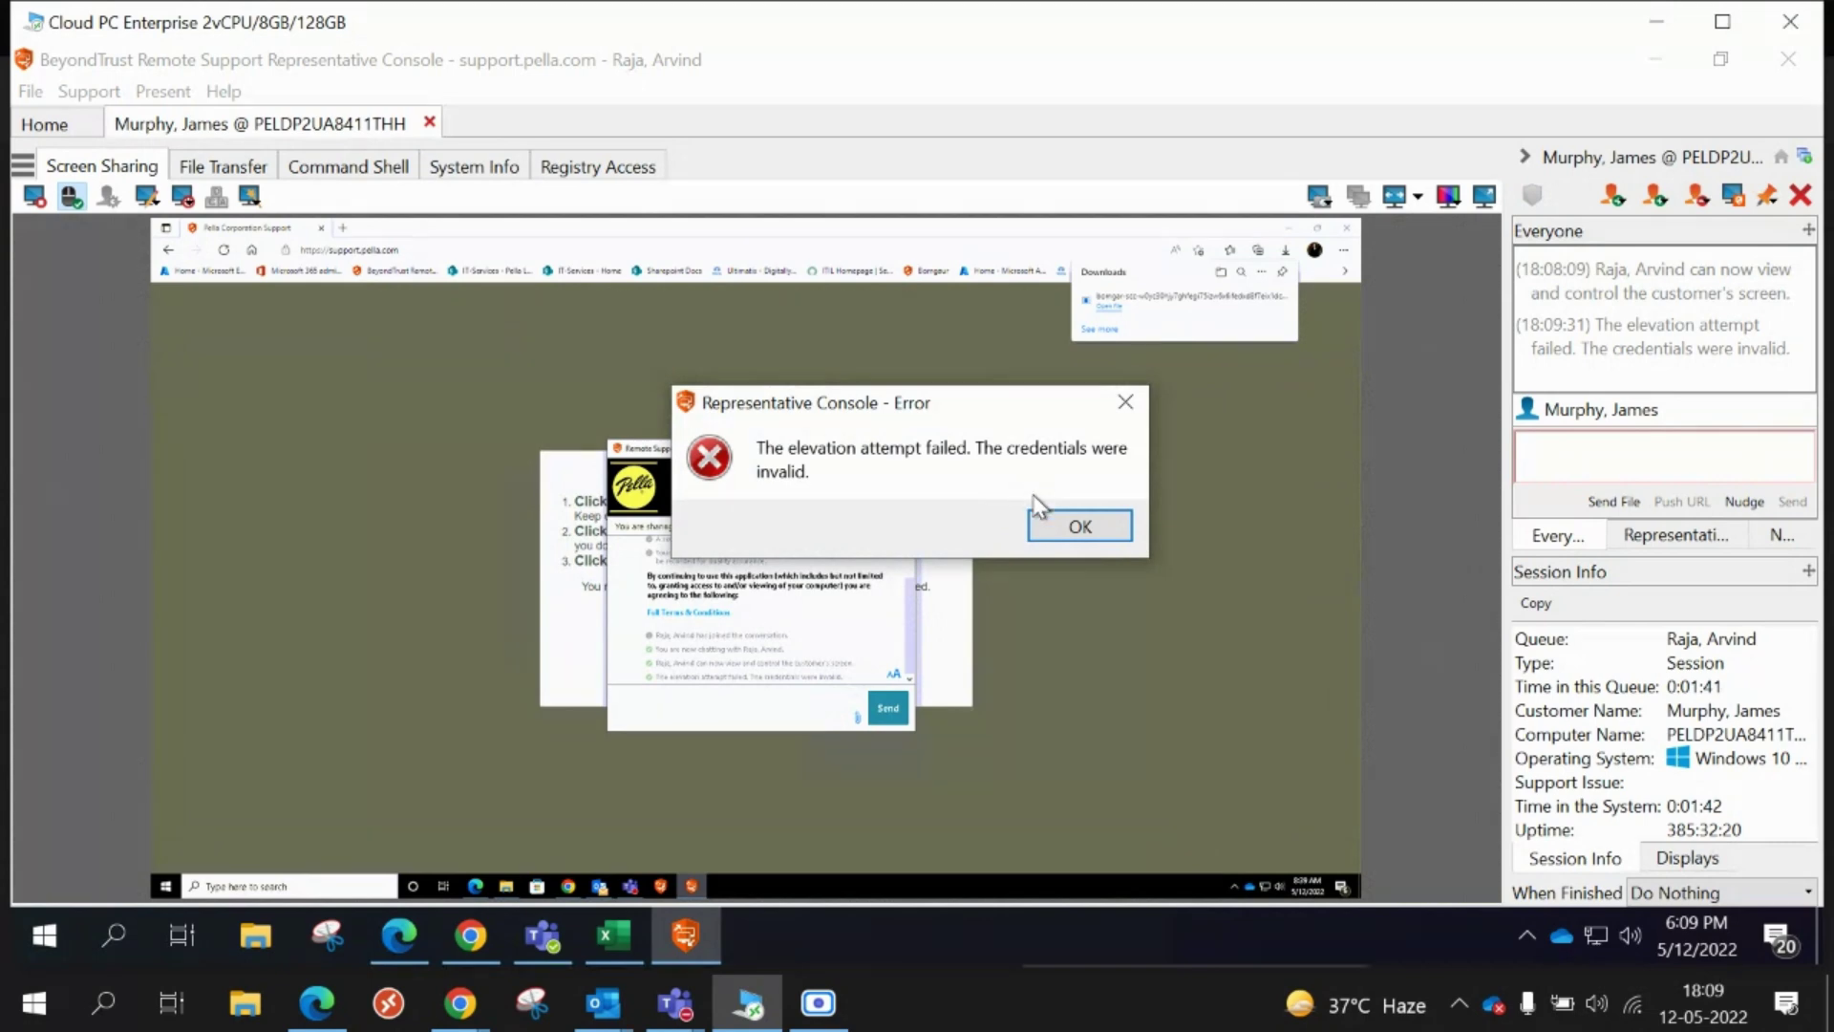
pyautogui.click(1077, 525)
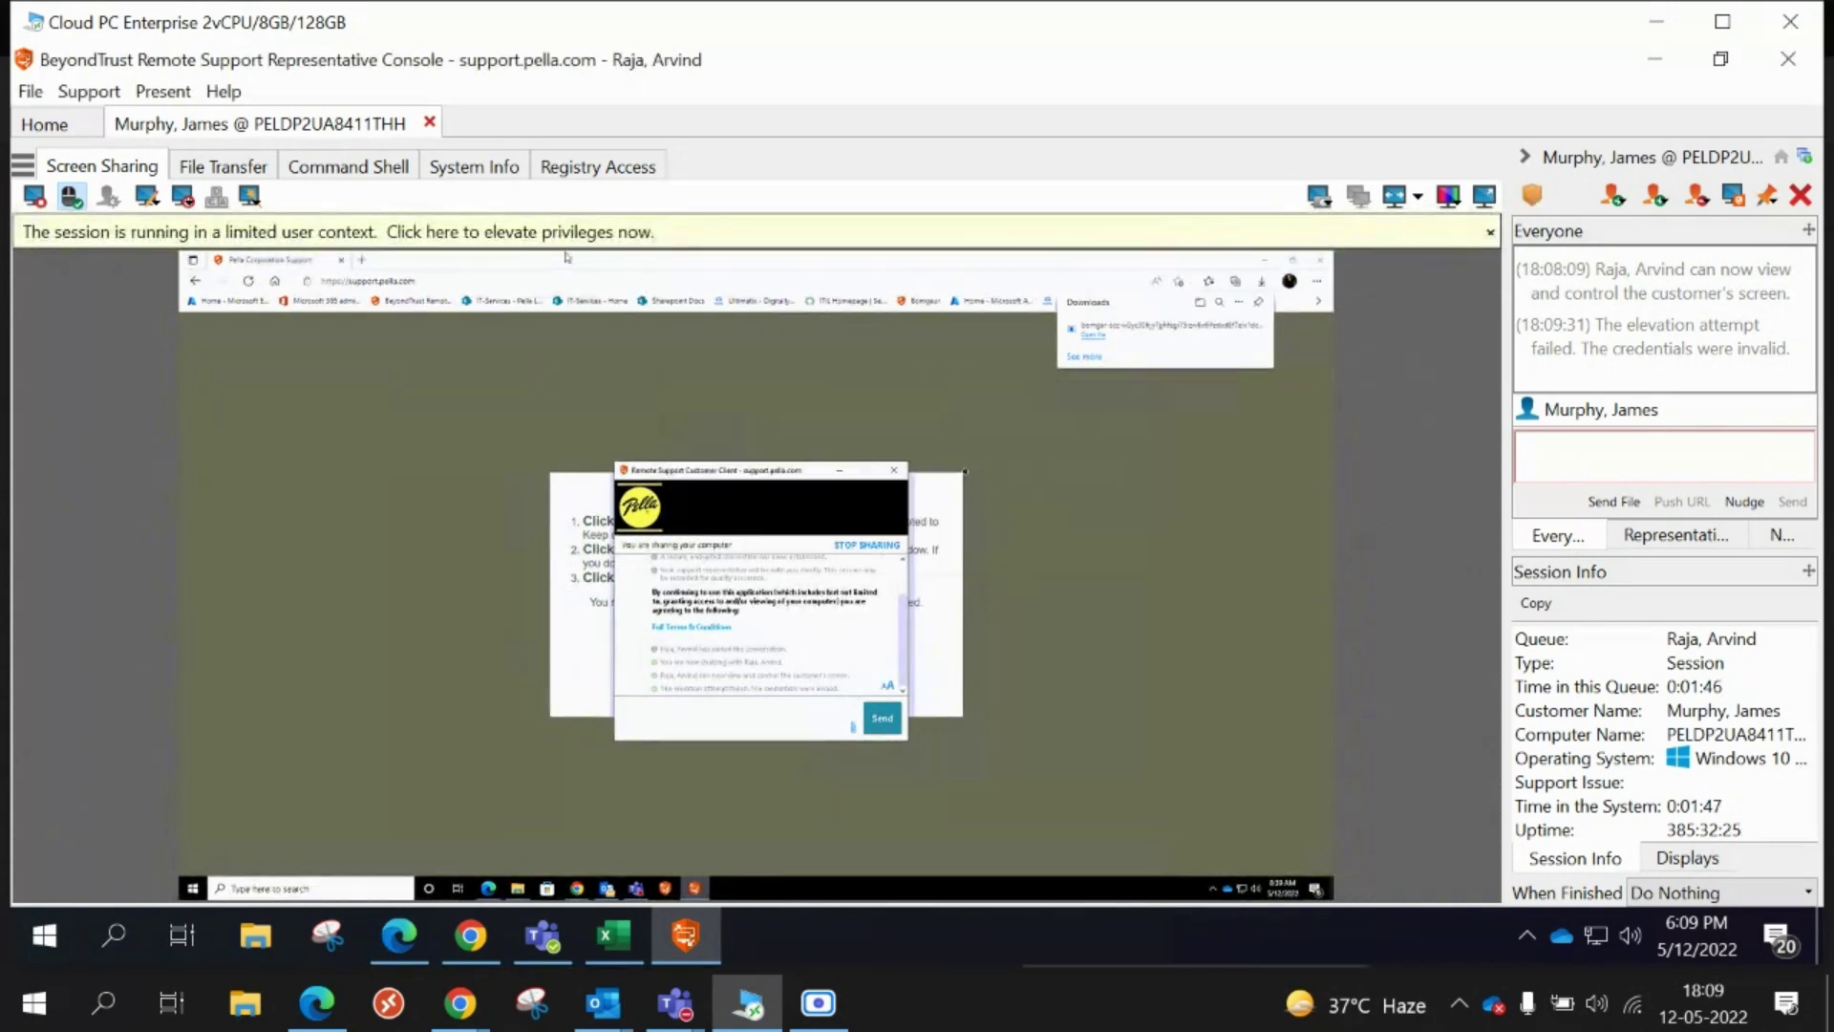
# - Reopen elevation, start replacing the user name with 'azuread\Pe', then cancel without applying credentials
pyautogui.click(737, 239)
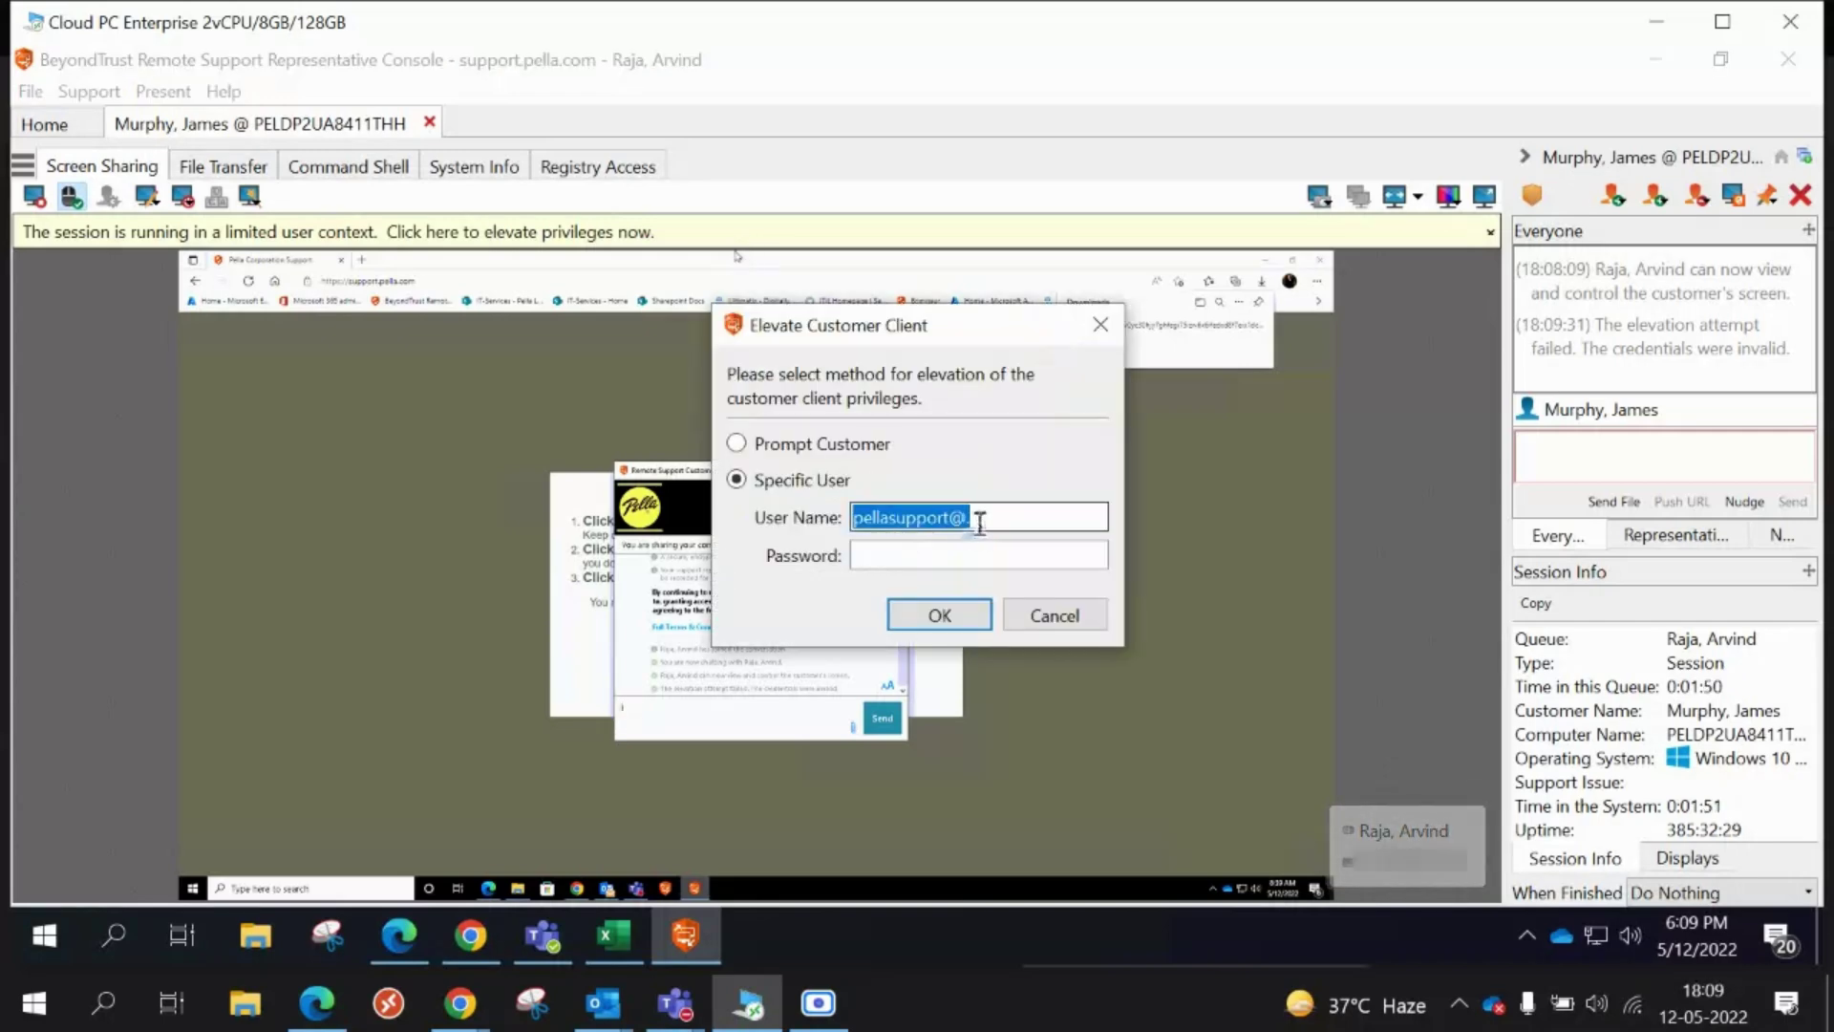
pyautogui.moveTo(979, 521); pyautogui.dragTo(786, 516)
pyautogui.write('a')
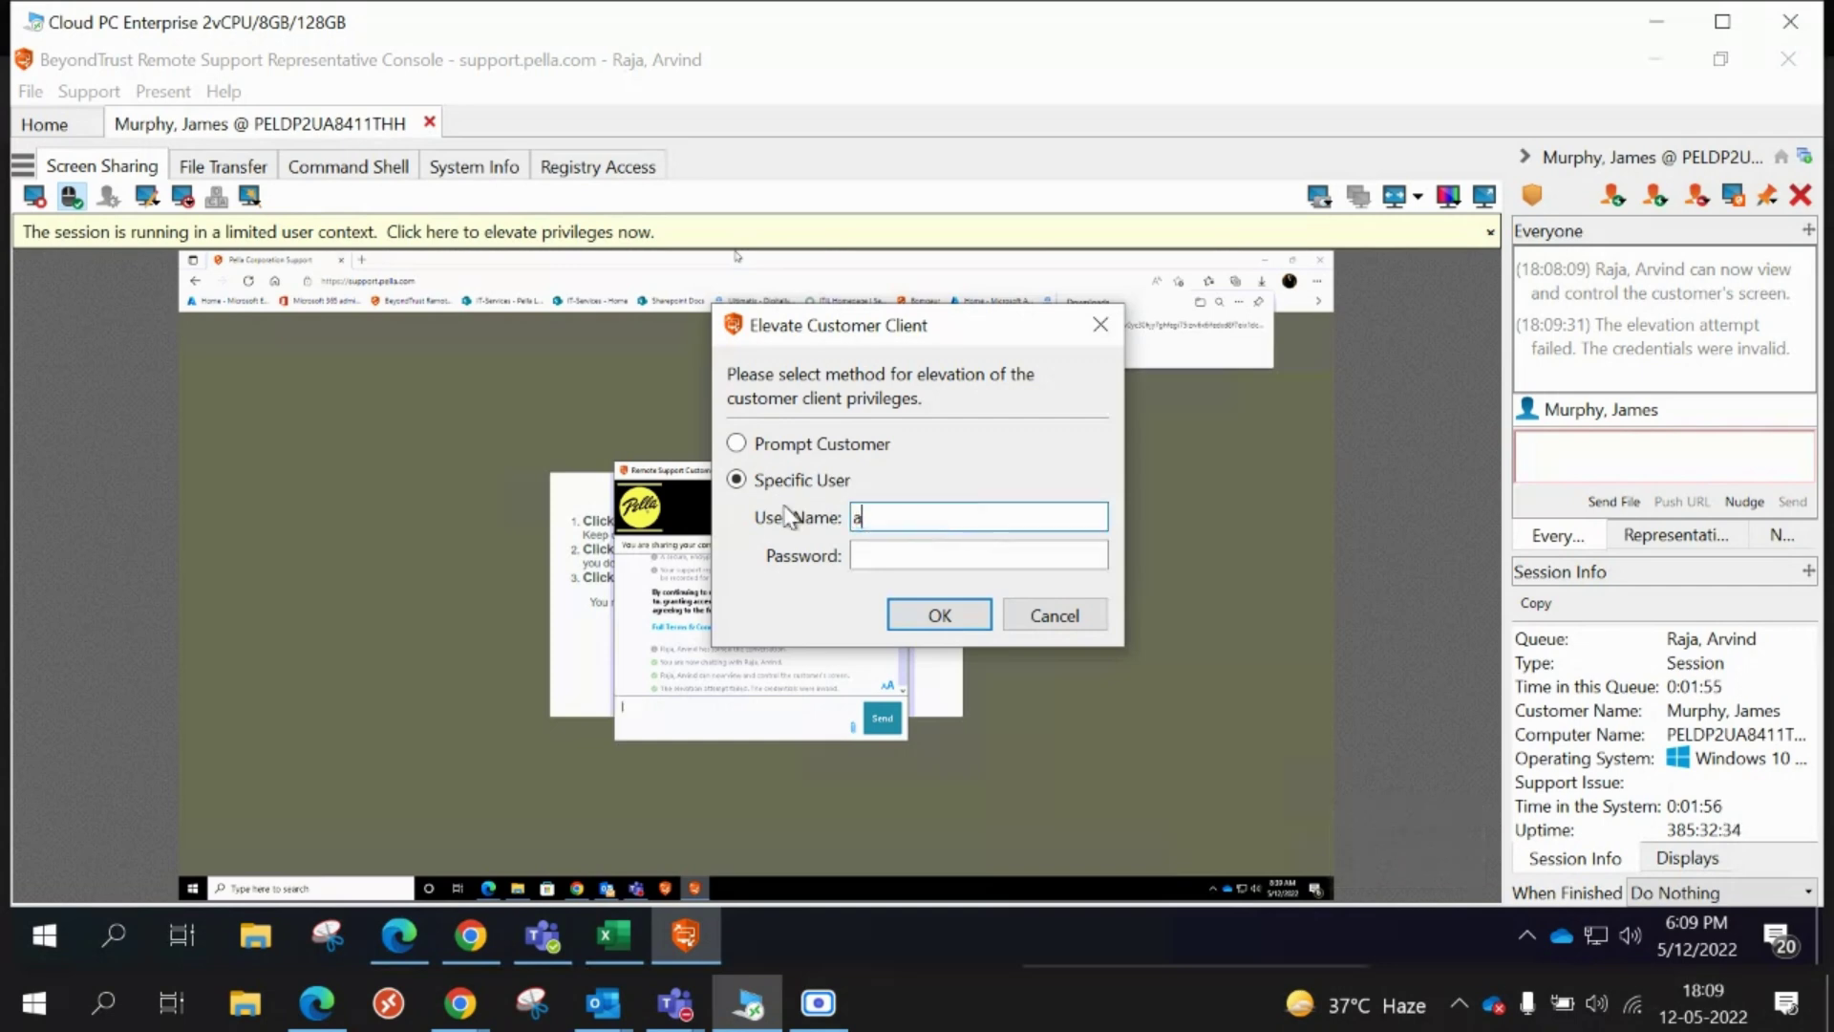
pyautogui.write('zuread\\')
pyautogui.write('Pe')
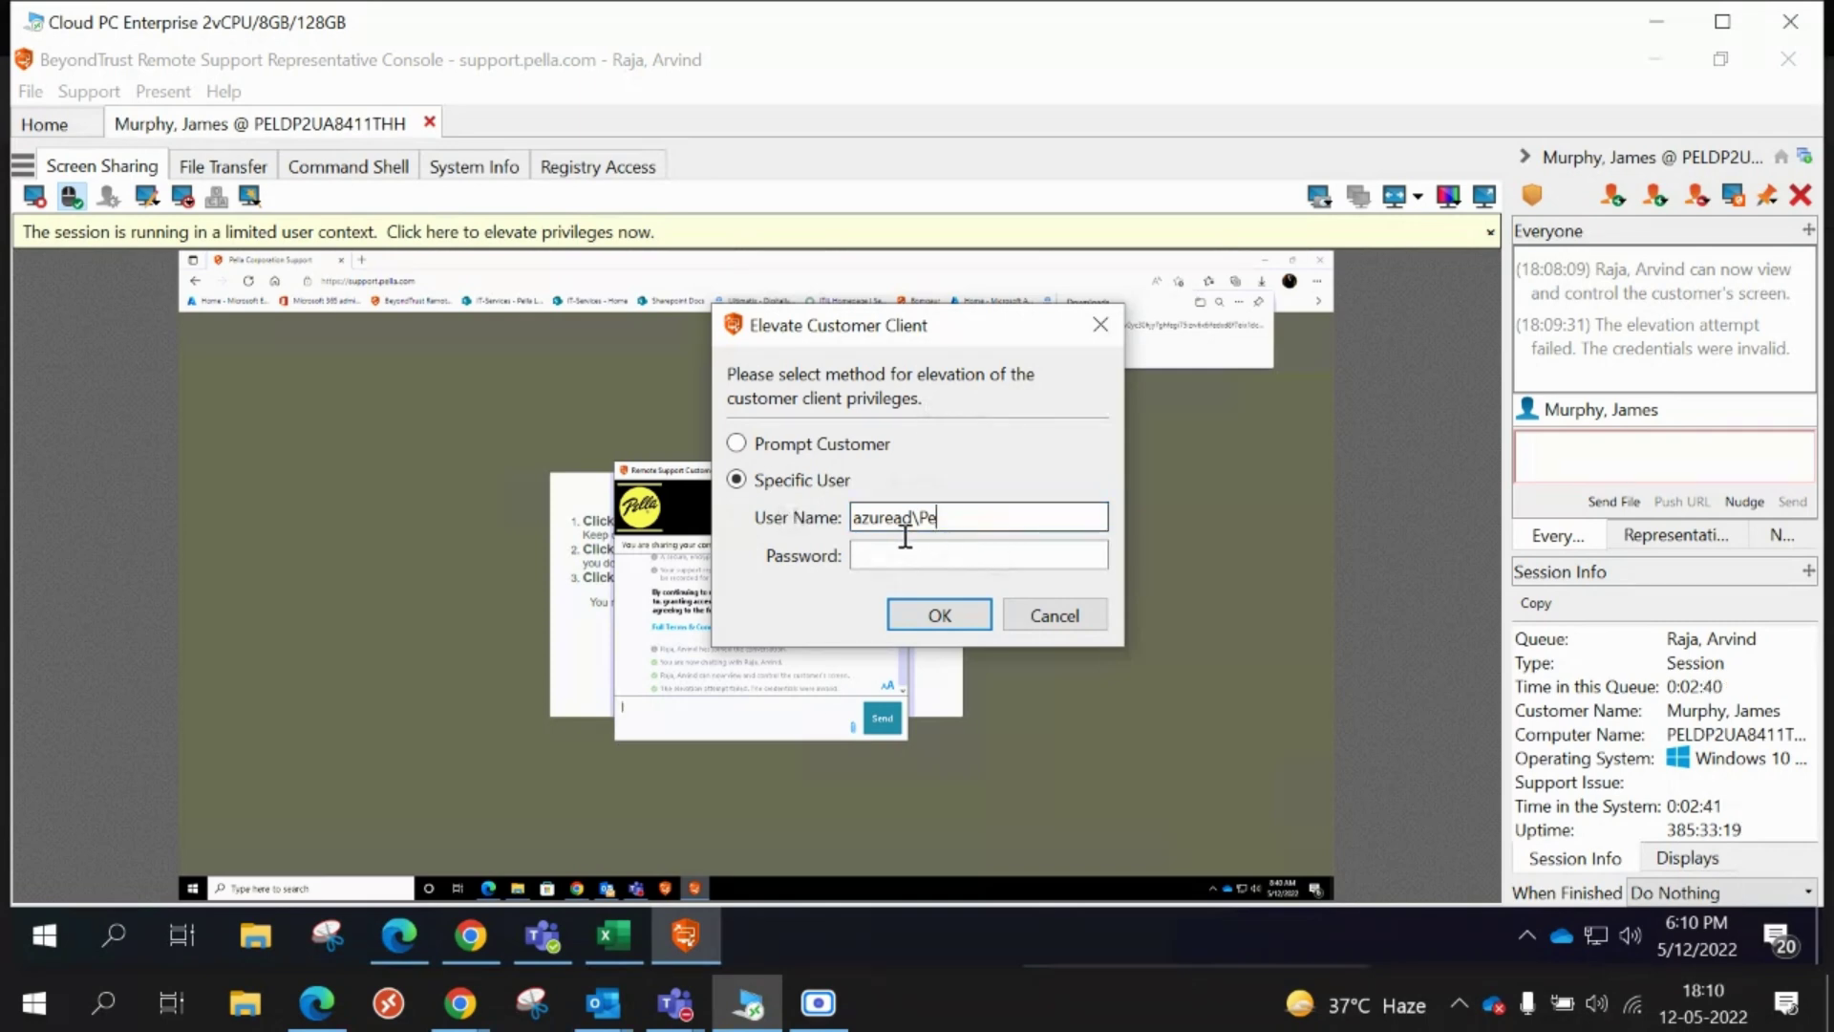
pyautogui.moveTo(941, 517); pyautogui.dragTo(905, 538)
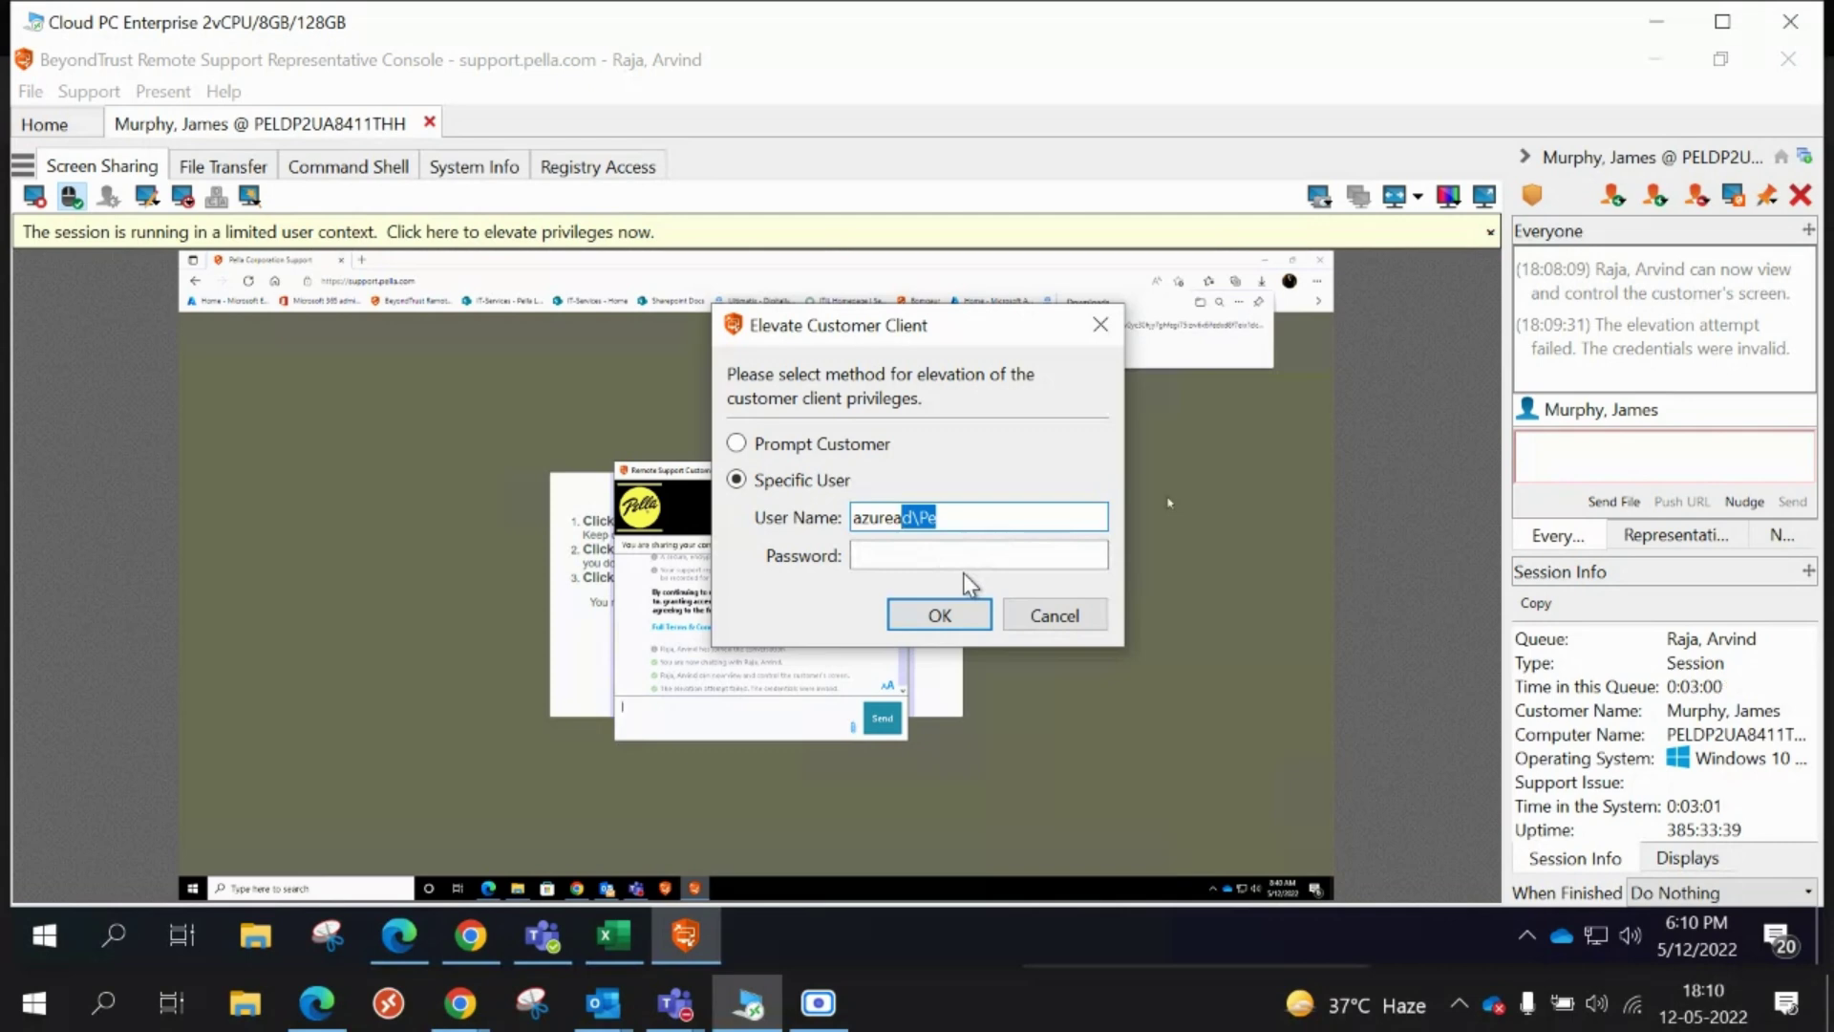
pyautogui.click(1031, 619)
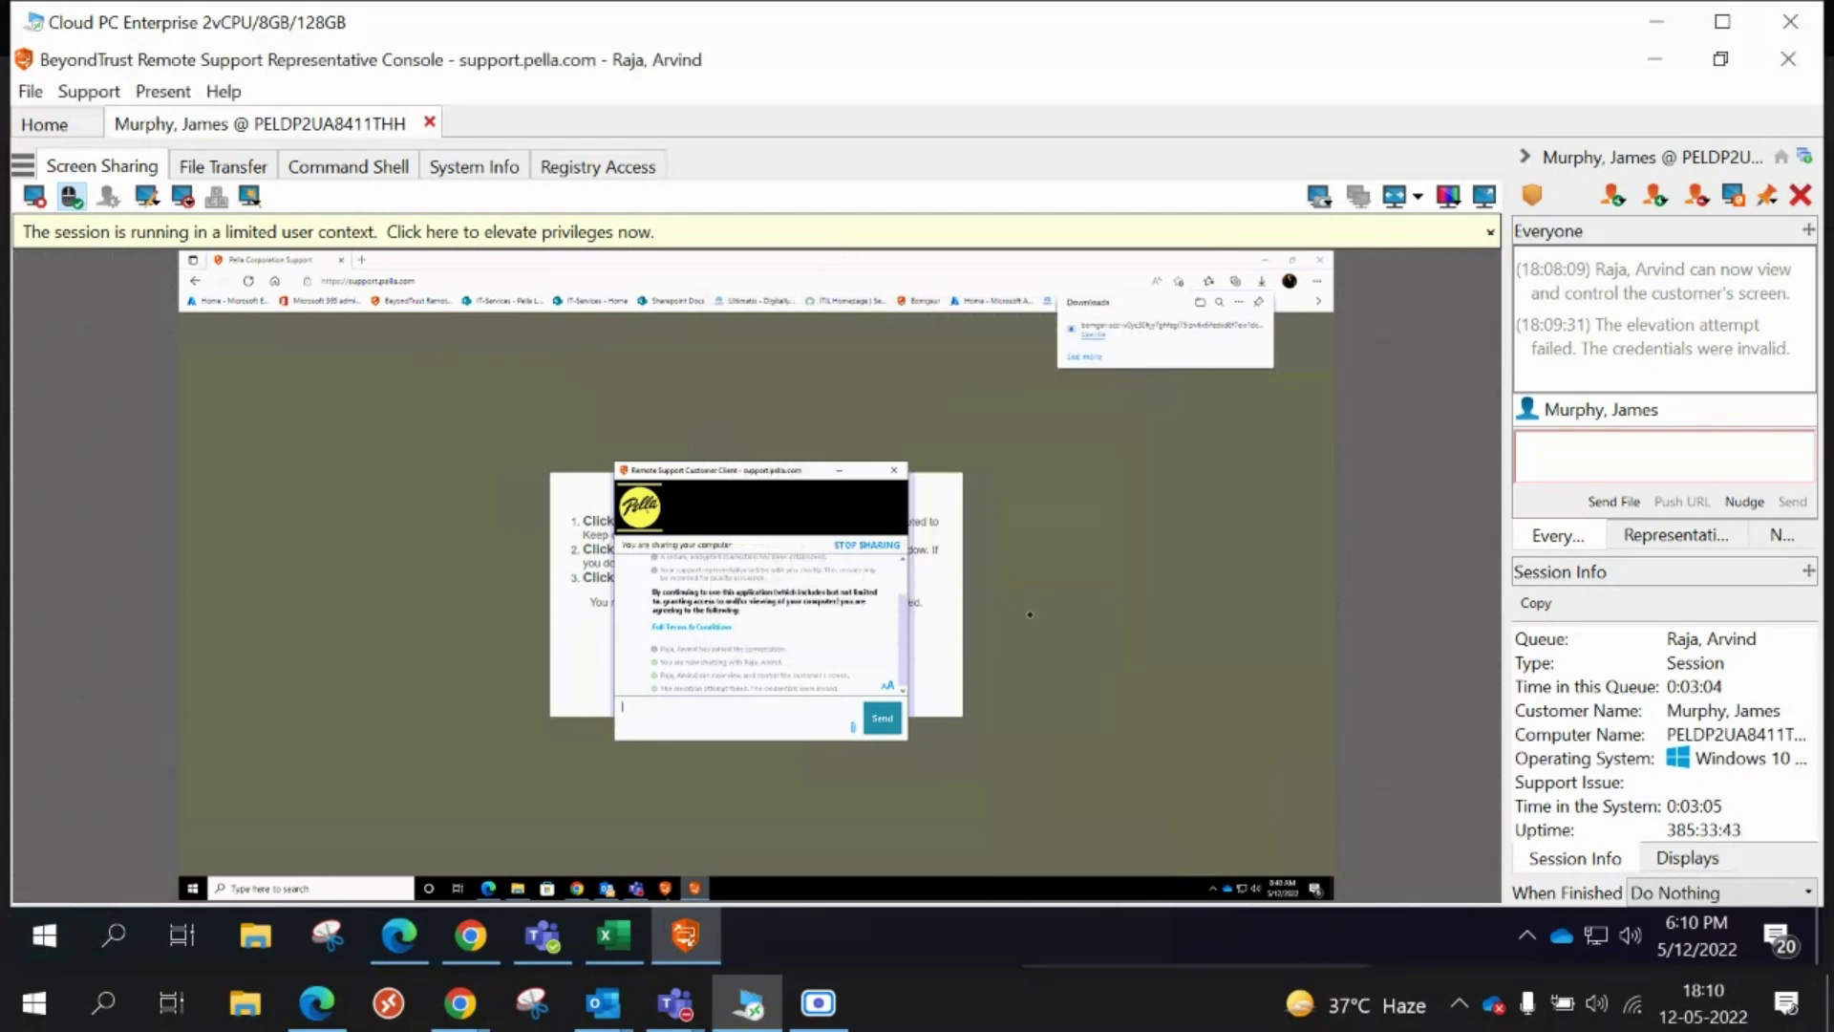
# - Stop screen sharing, return to the Home queue view, and end the customer's session from its tab
pyautogui.click(666, 888)
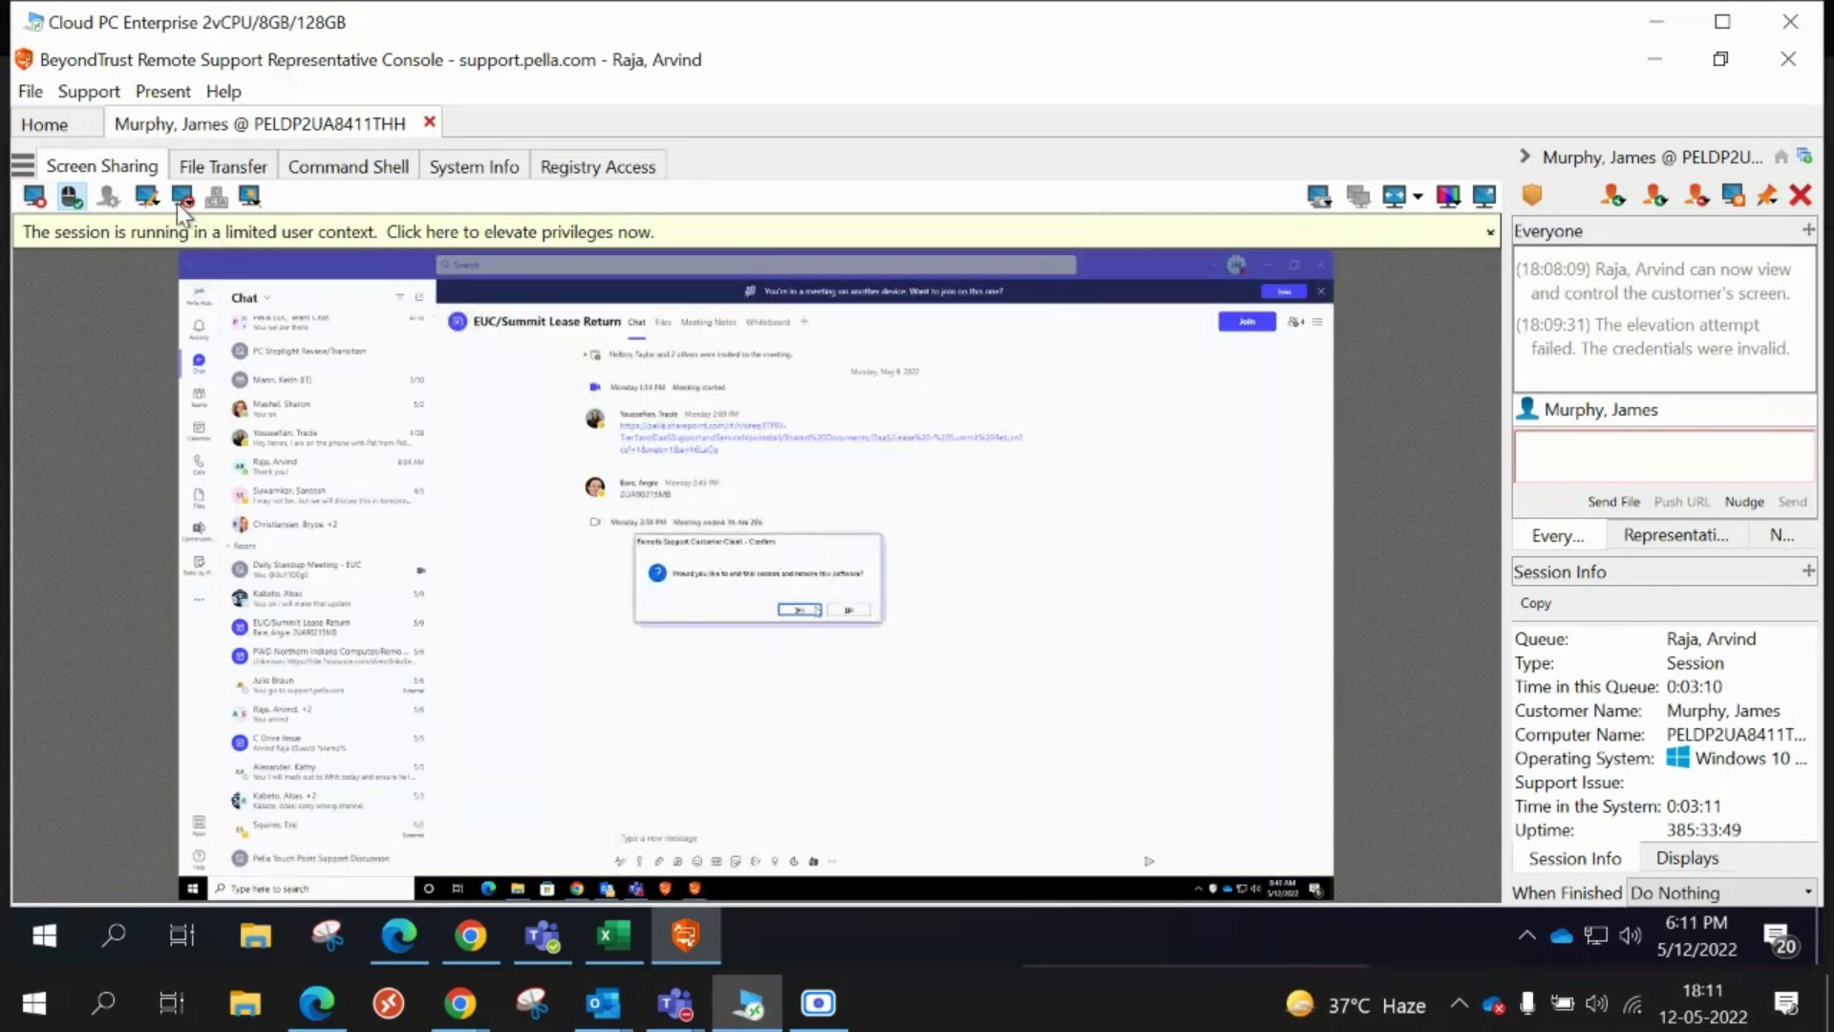
pyautogui.click(180, 199)
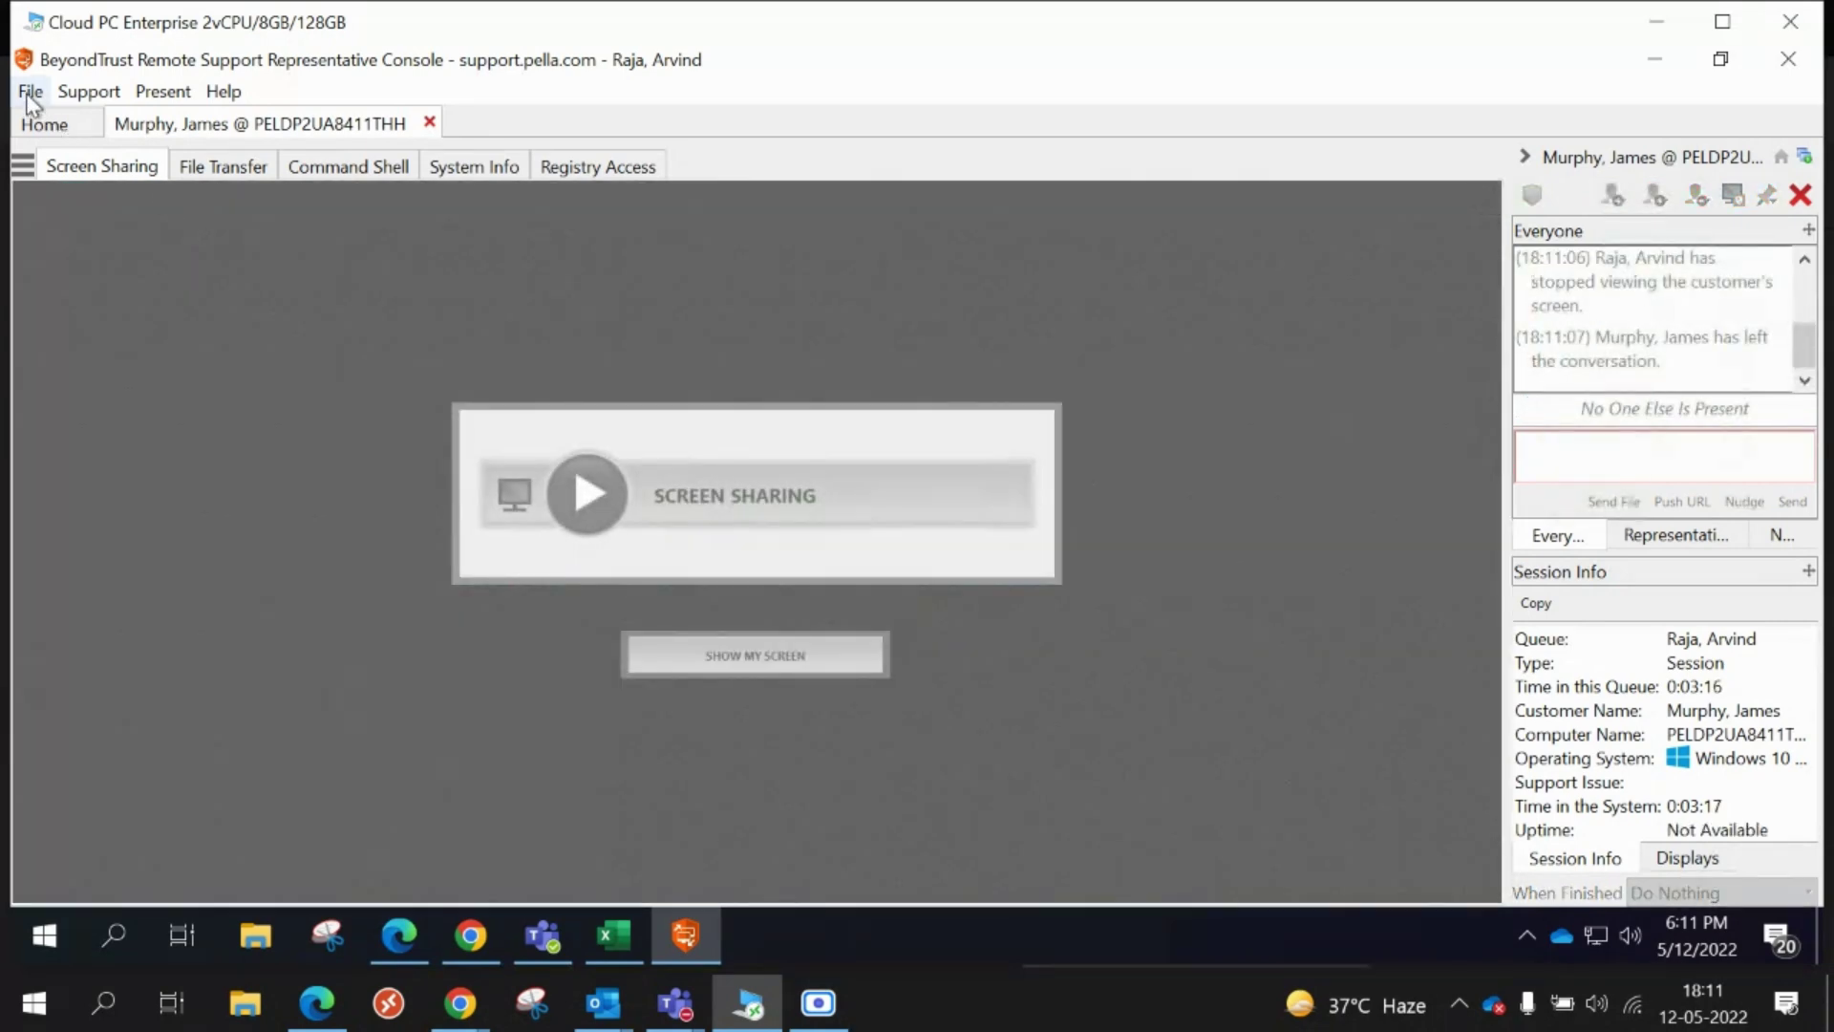
pyautogui.click(31, 91)
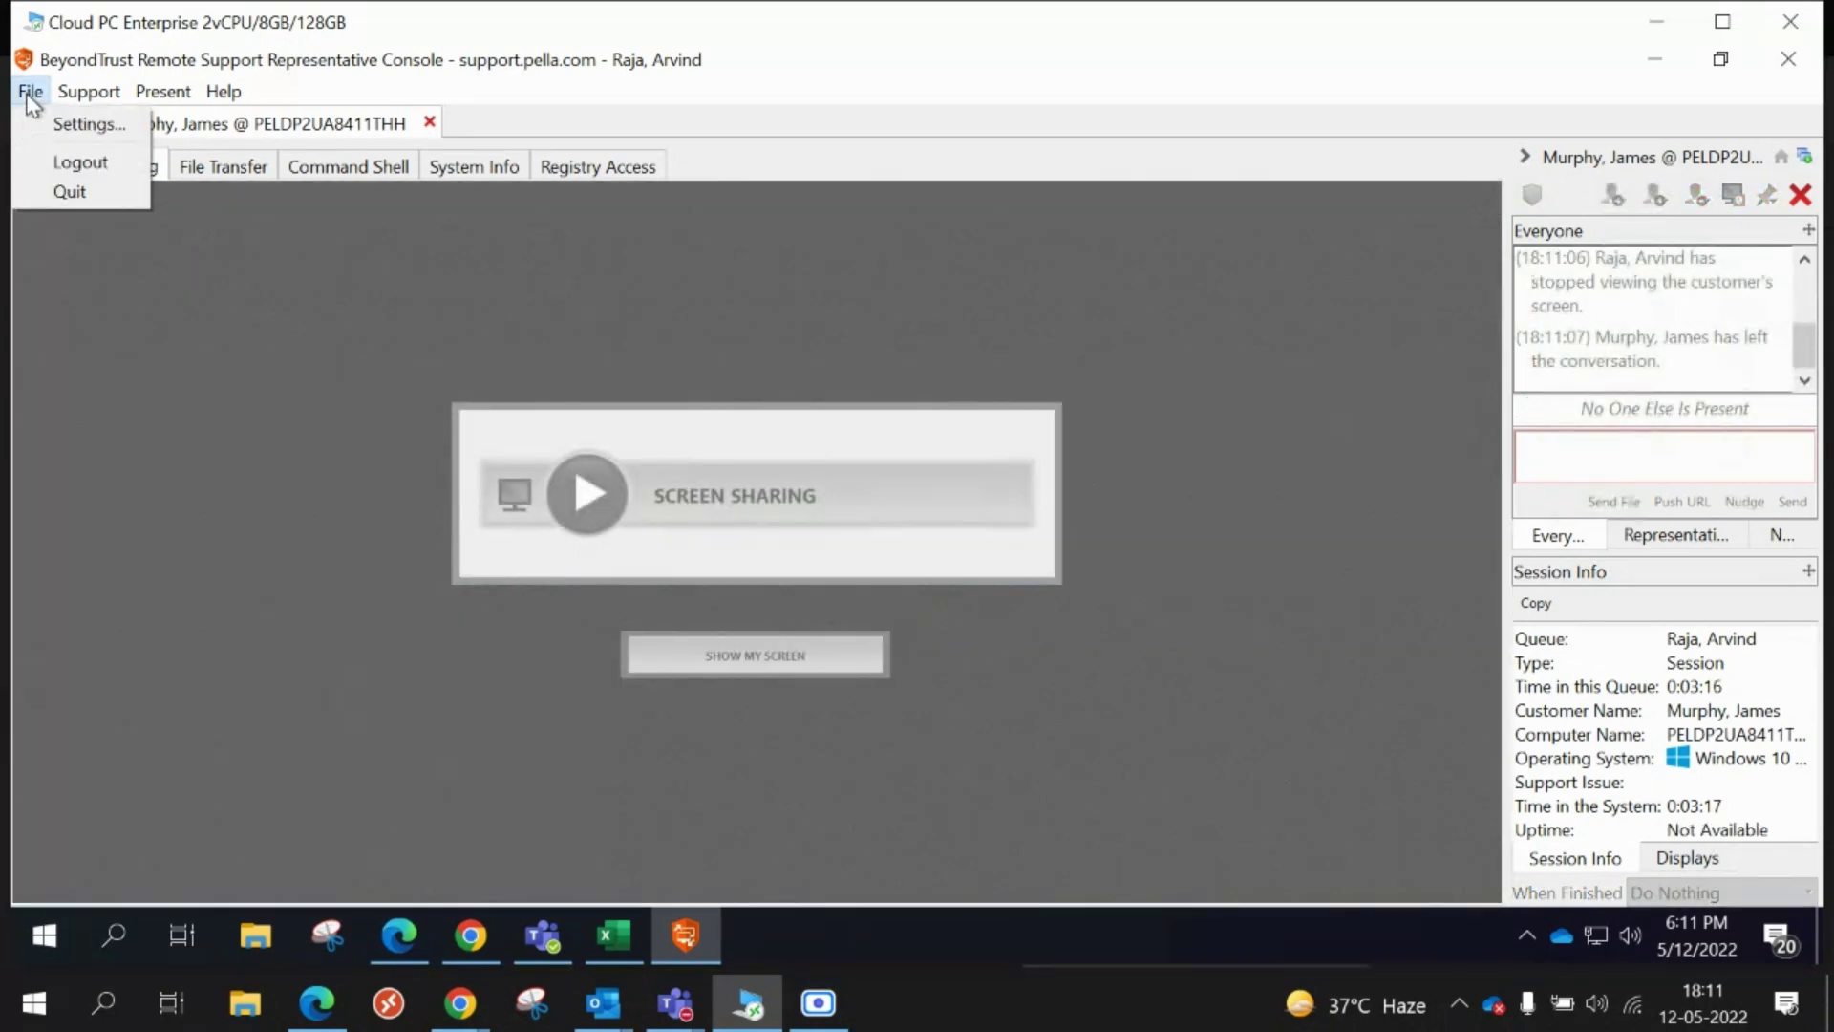
pyautogui.click(57, 123)
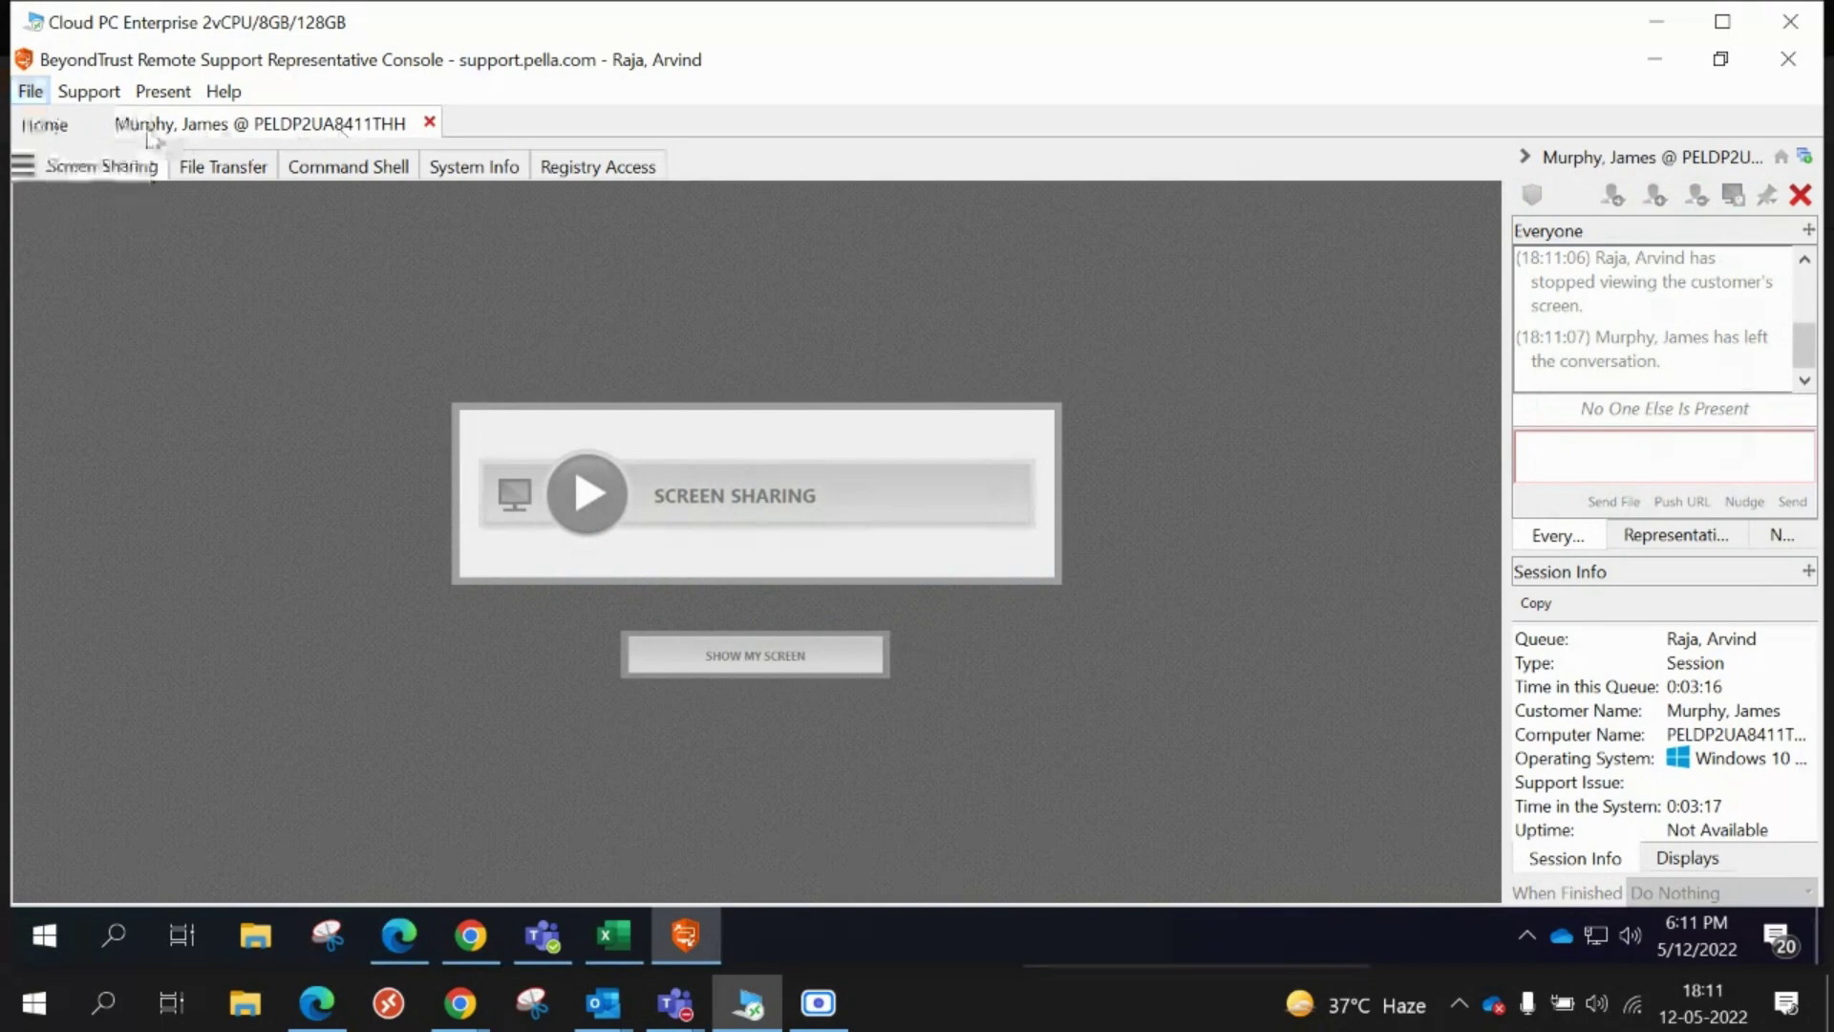
pyautogui.click(67, 121)
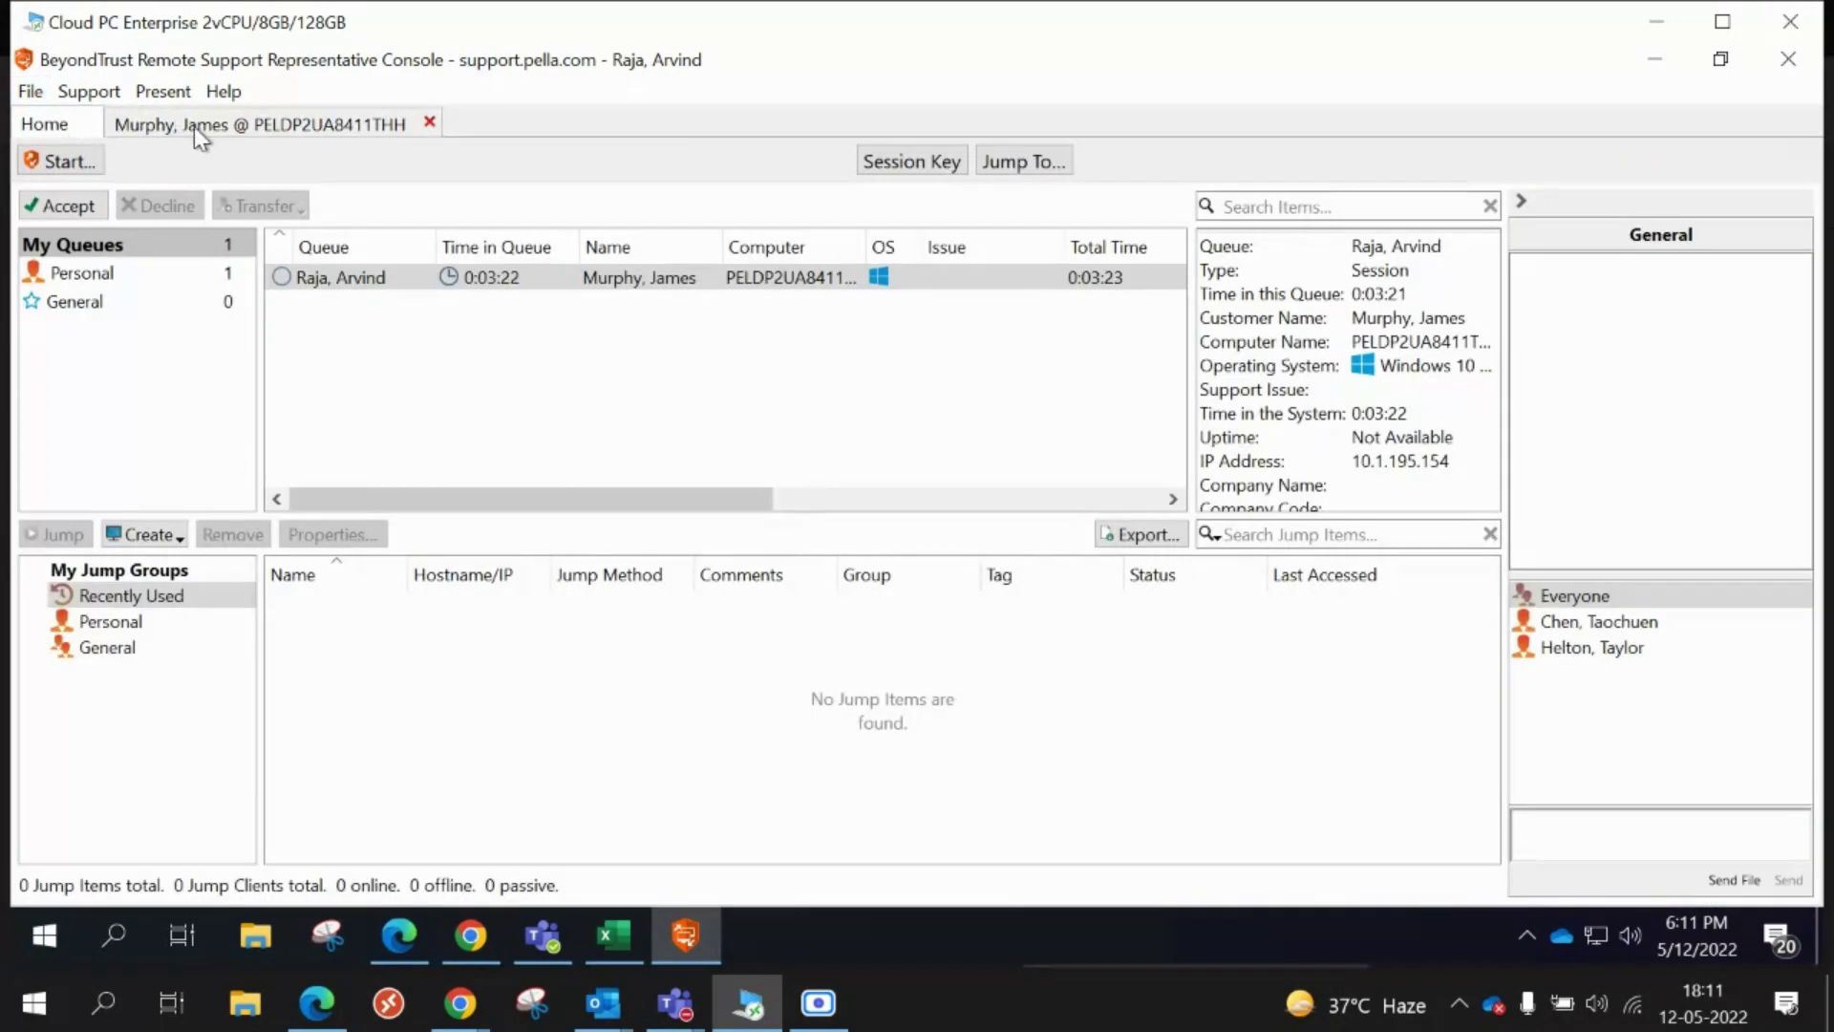
pyautogui.moveTo(193, 128)
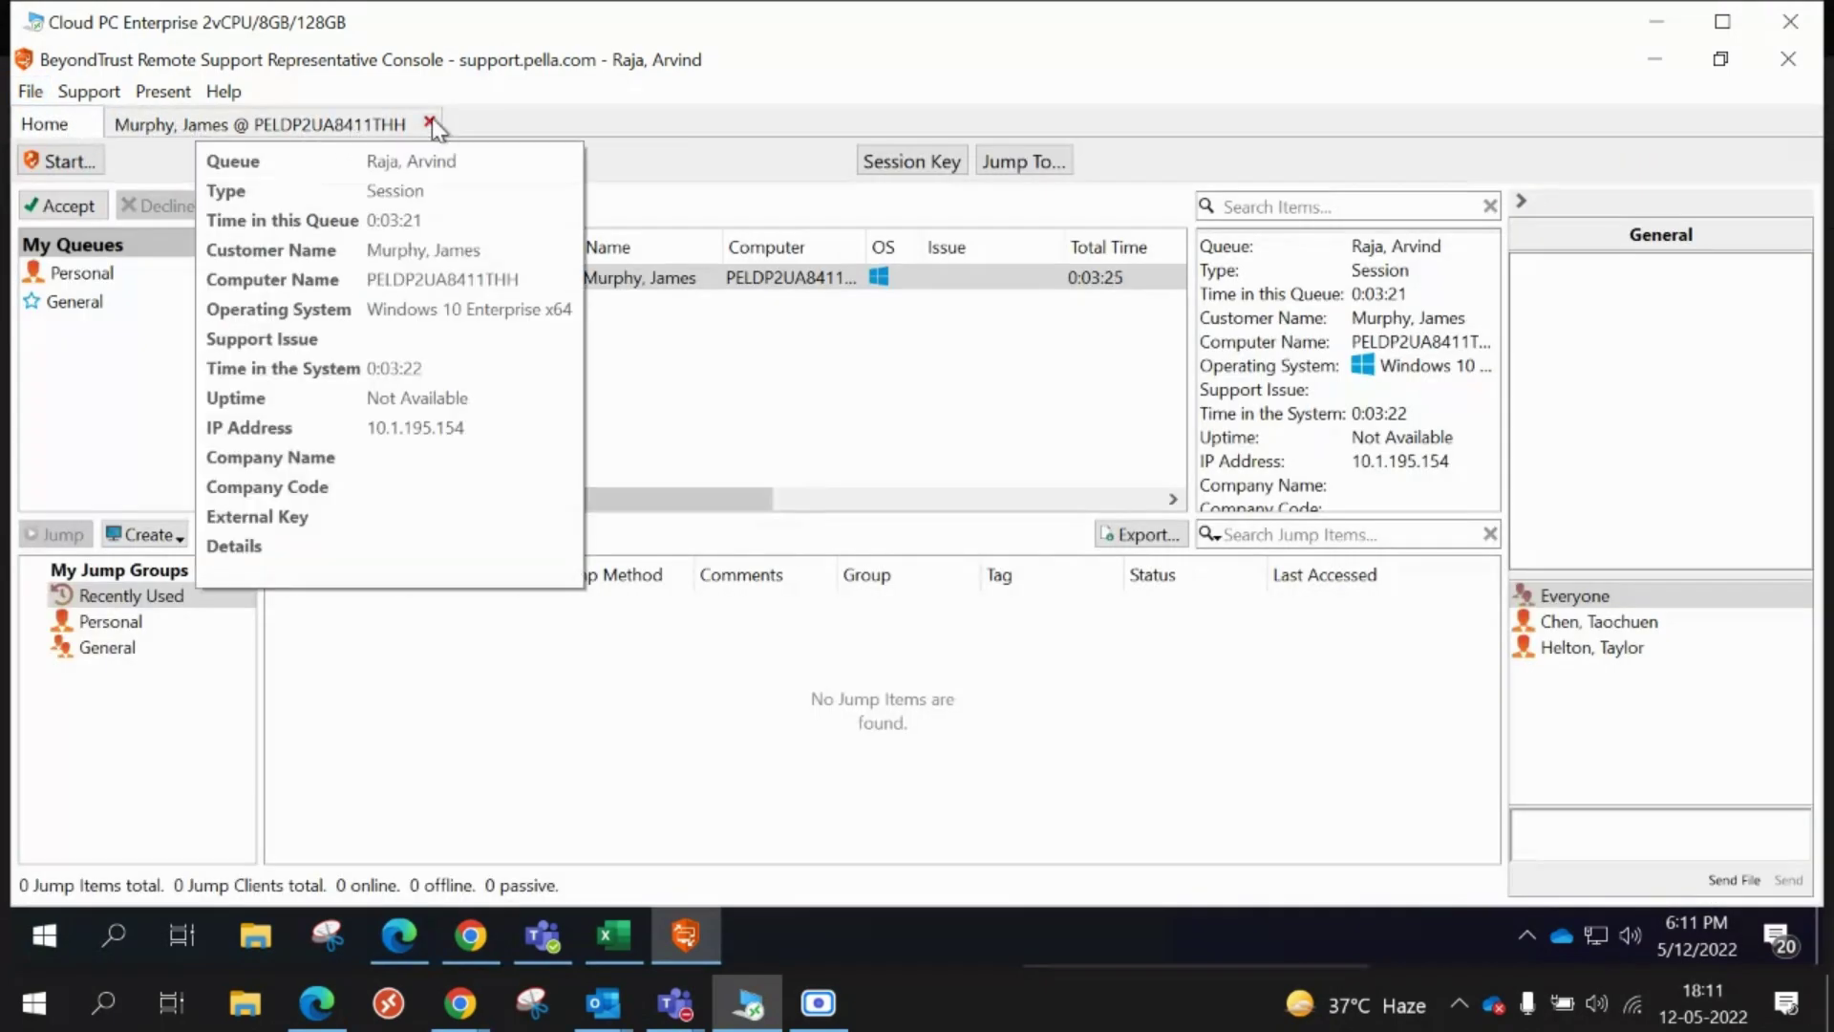
pyautogui.click(430, 122)
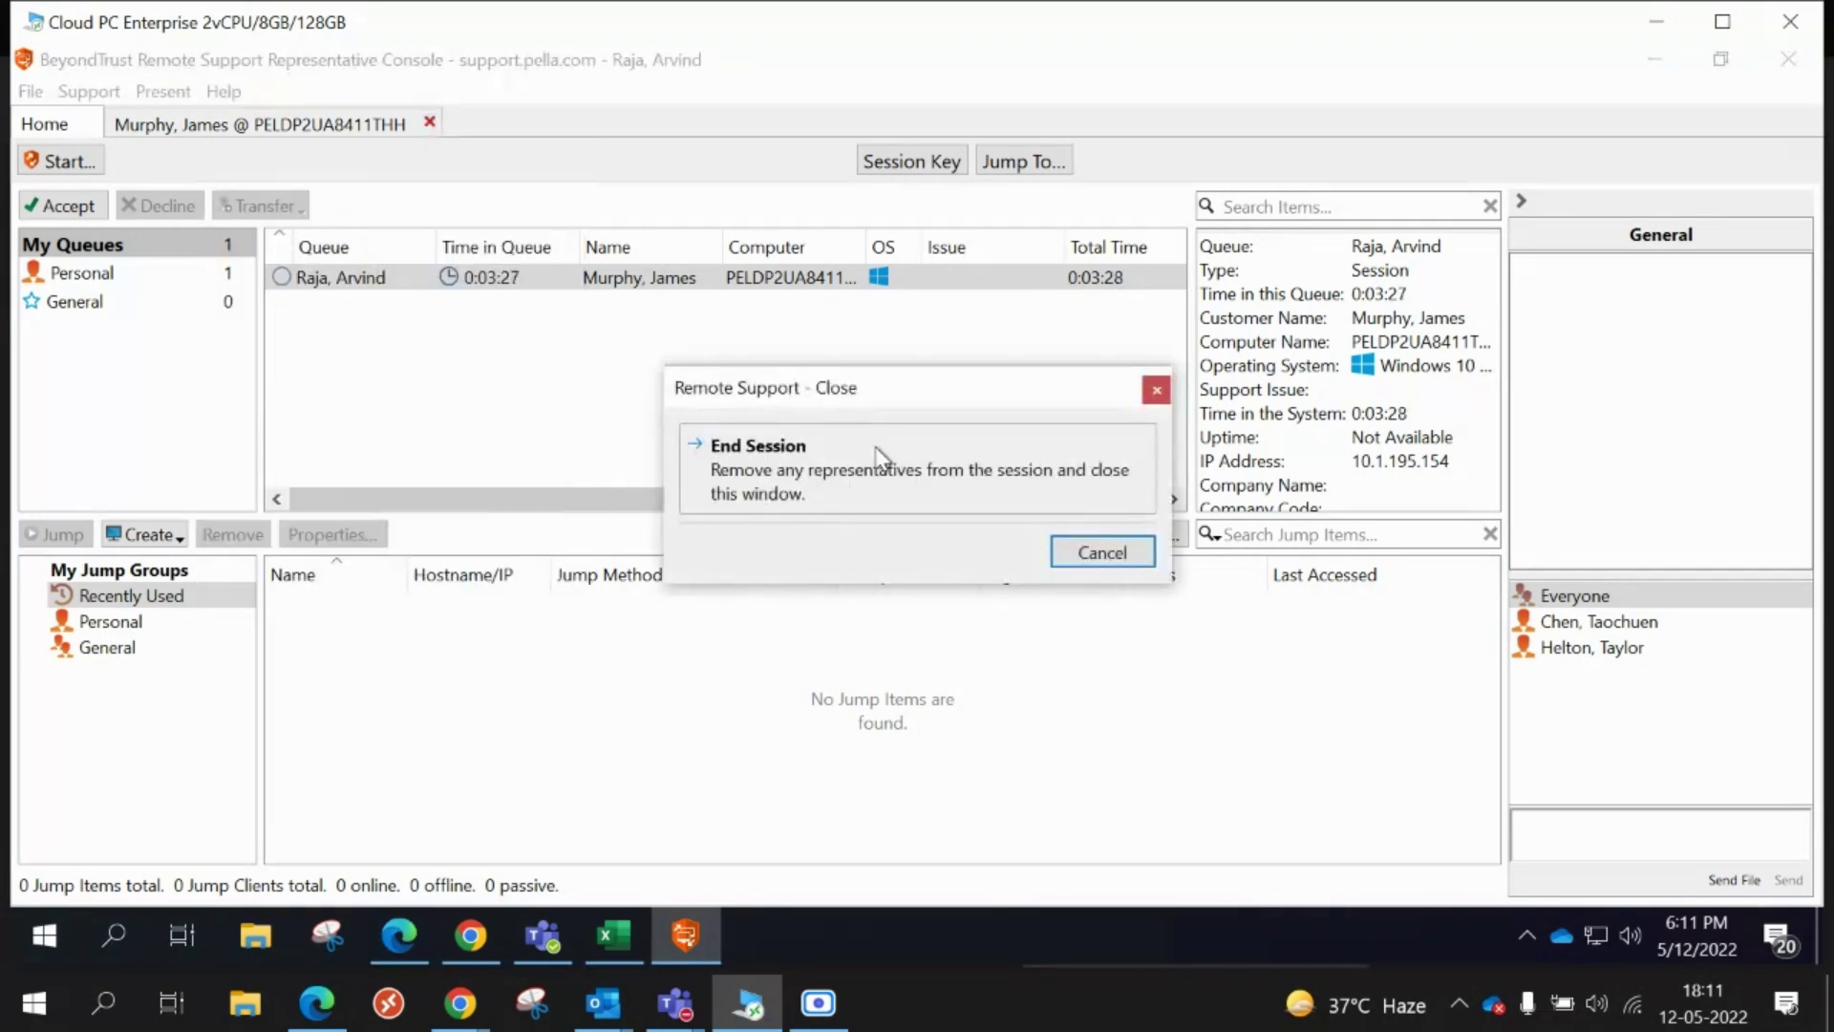
pyautogui.click(795, 476)
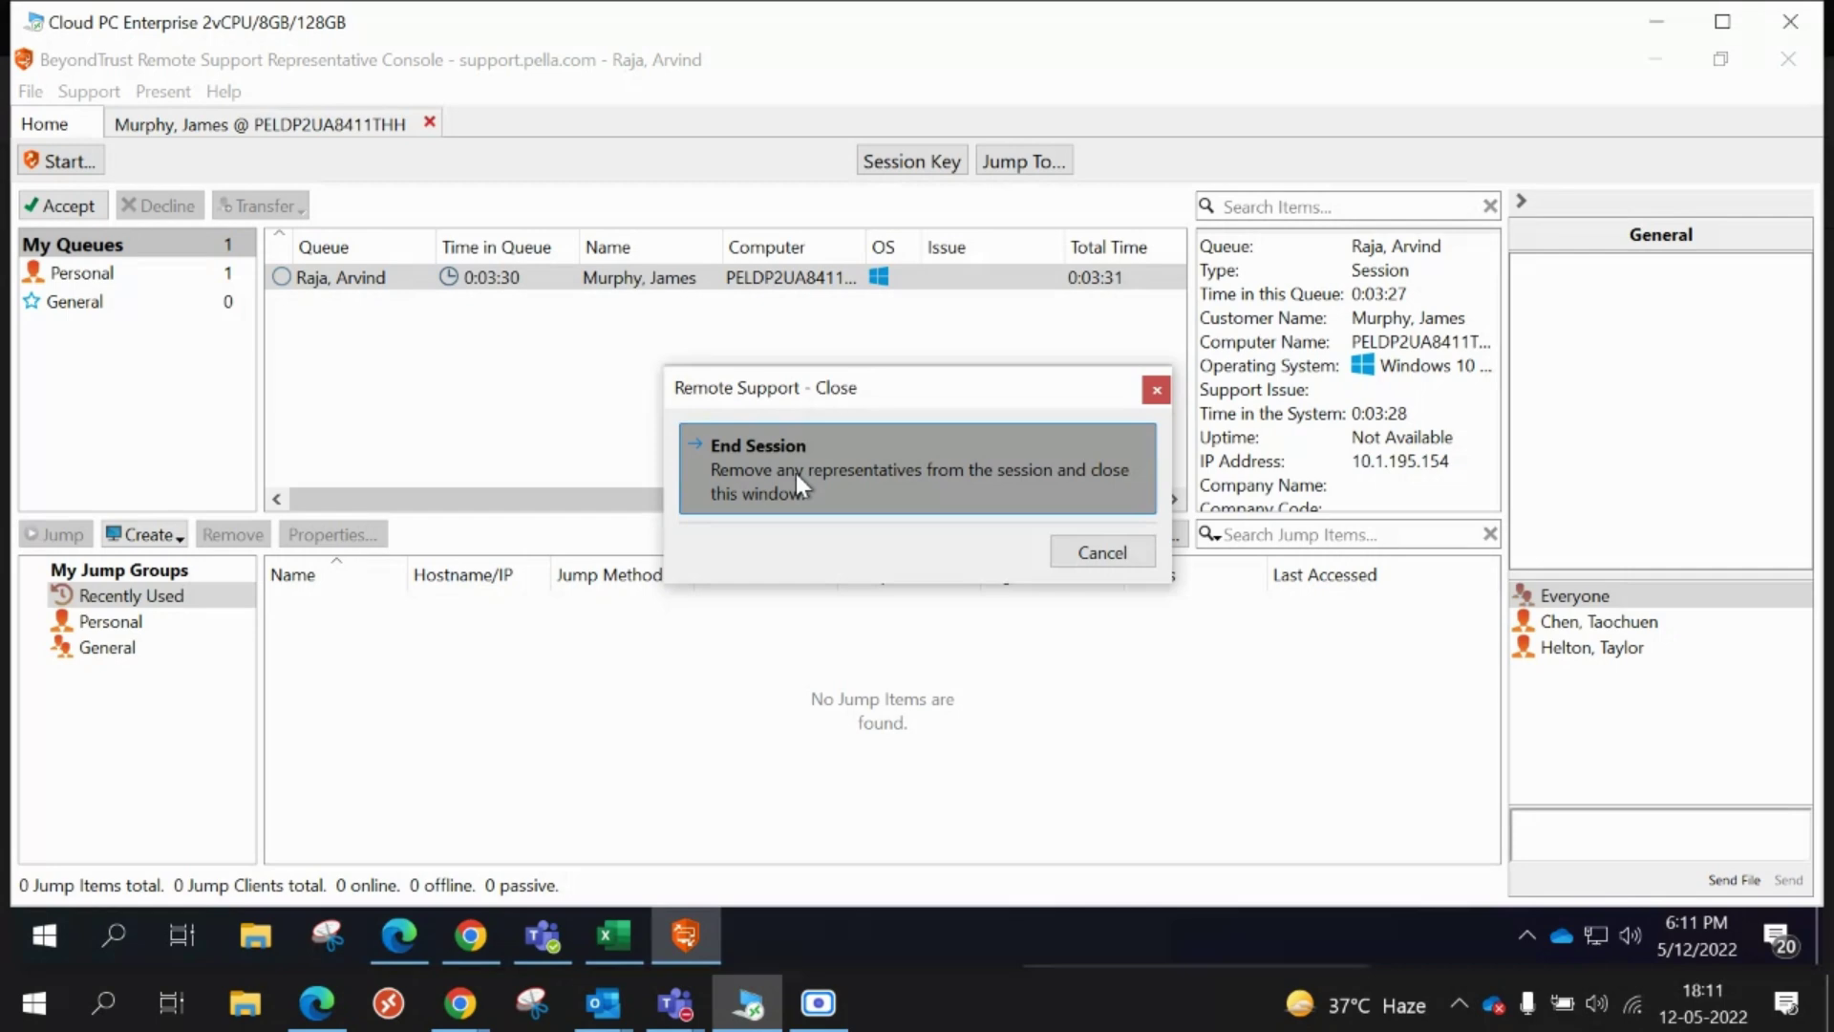